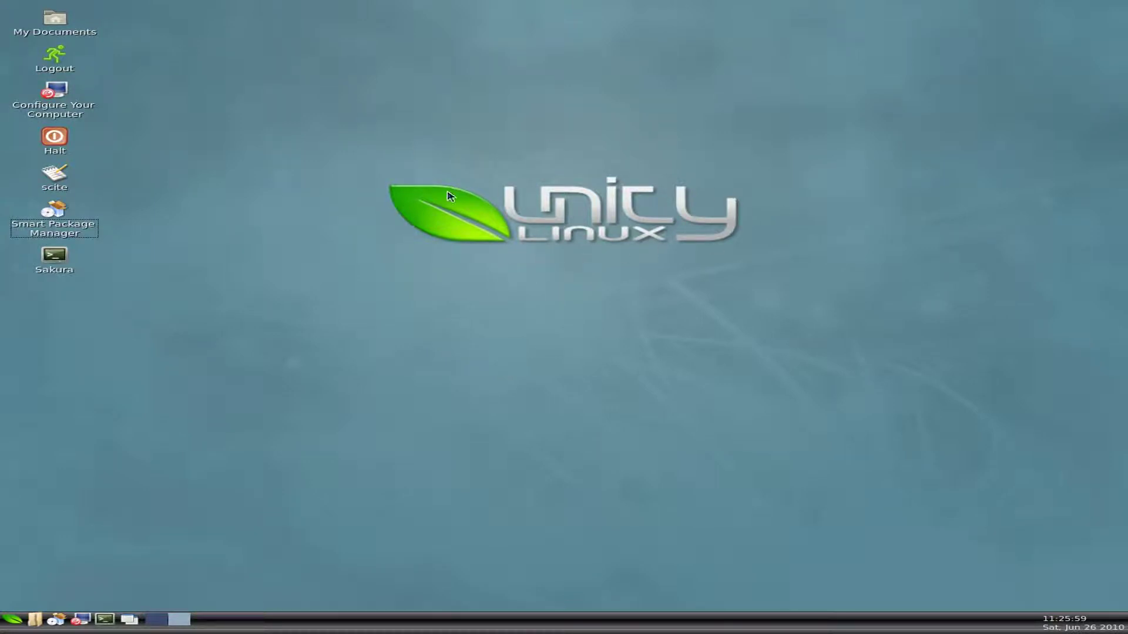
Select the My Documents, Logout, Configure Your Computer and Halt desktop shortcuts in turn.
{"action": "left_click", "coordinate": [62, 27]}
{"action": "left_click", "coordinate": [59, 64]}
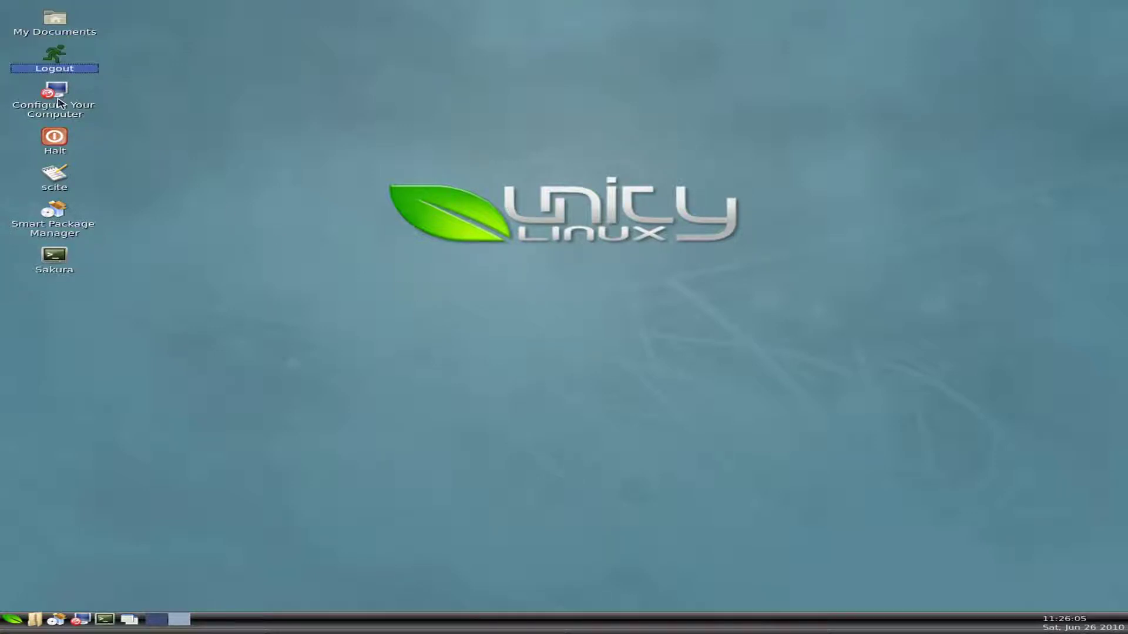
{"action": "left_click", "coordinate": [59, 103]}
{"action": "left_click", "coordinate": [62, 146]}
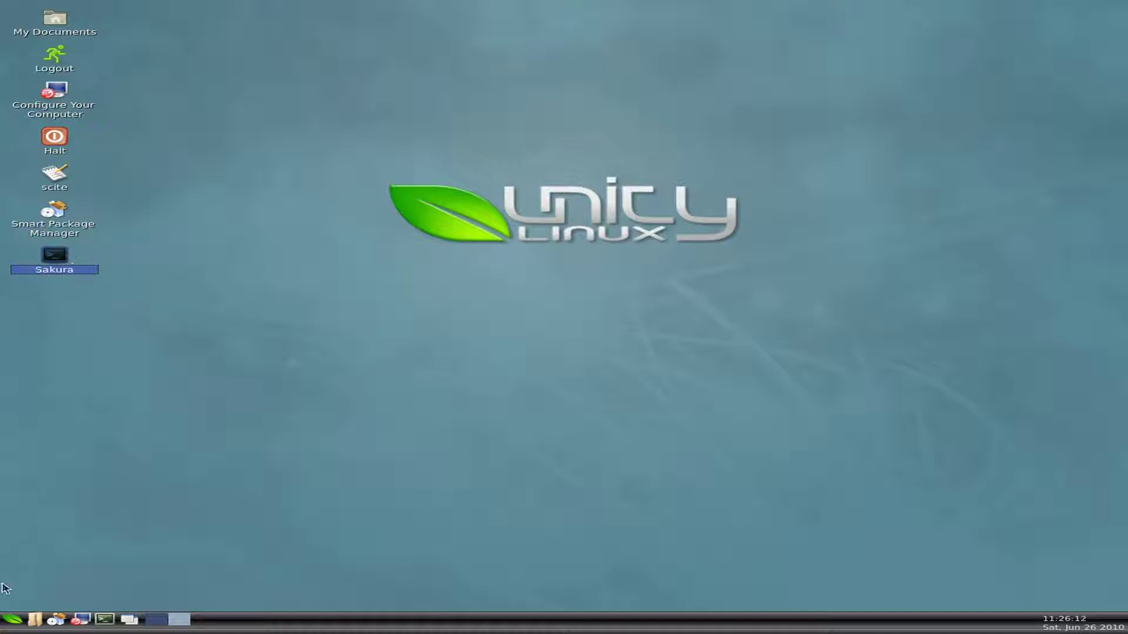
Launch Firefox from the Internet section of the applications menu.
{"action": "left_click", "coordinate": [14, 620]}
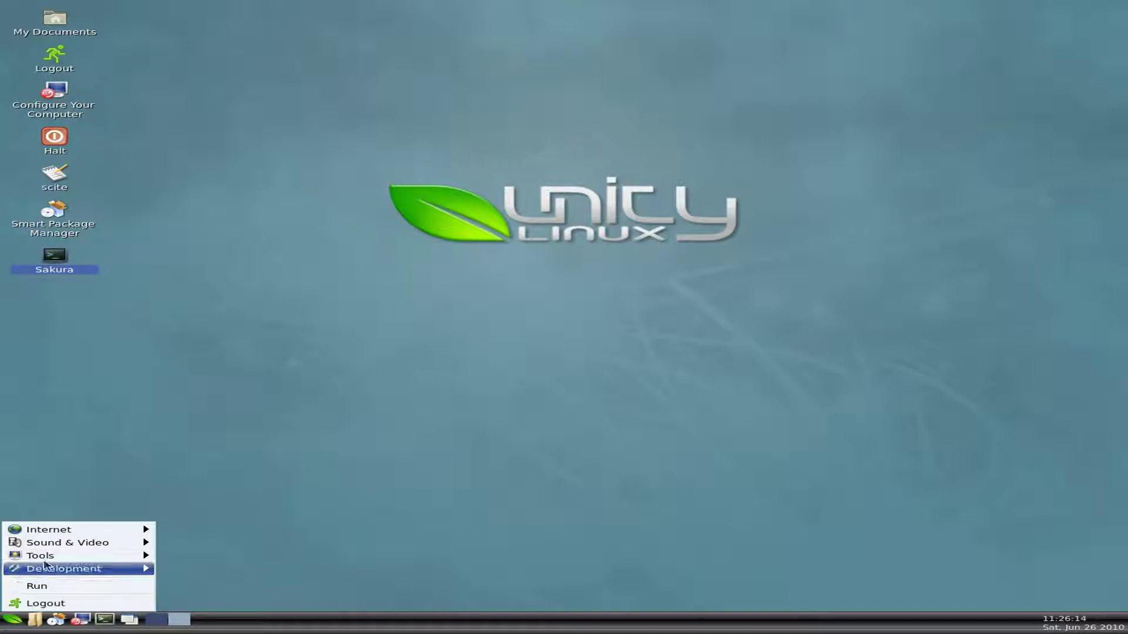
{"action": "mouse_move", "coordinate": [64, 532]}
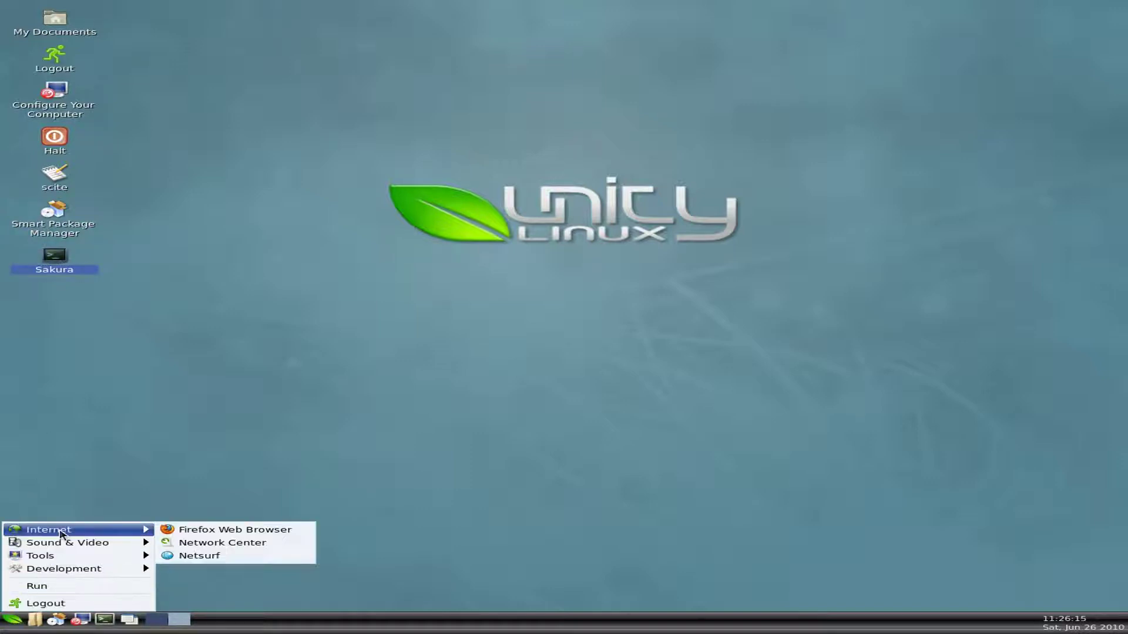
{"action": "left_click", "coordinate": [197, 535]}
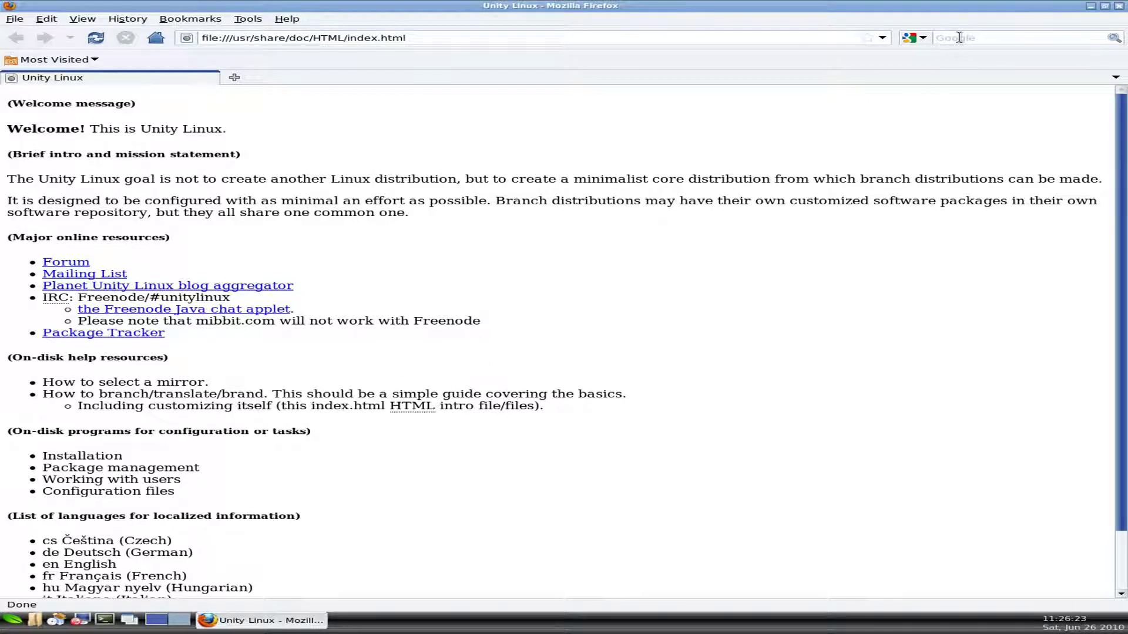
Google 'youtube', open the YouTube home page result, then close Firefox.
{"action": "left_click", "coordinate": [960, 38]}
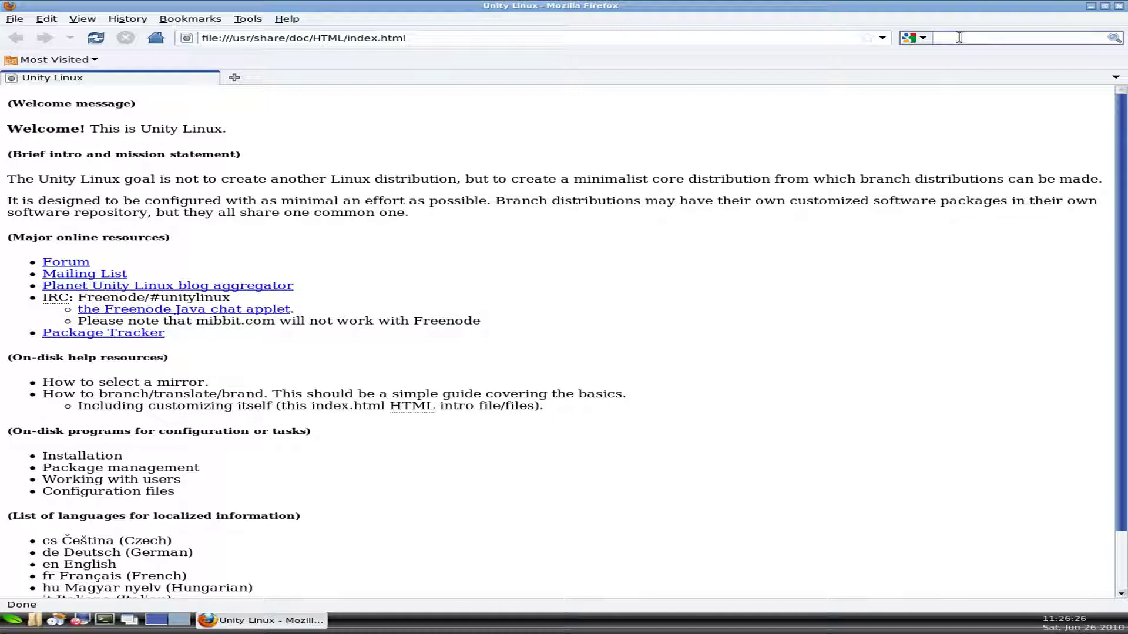
{"action": "type", "text": "youtu"}
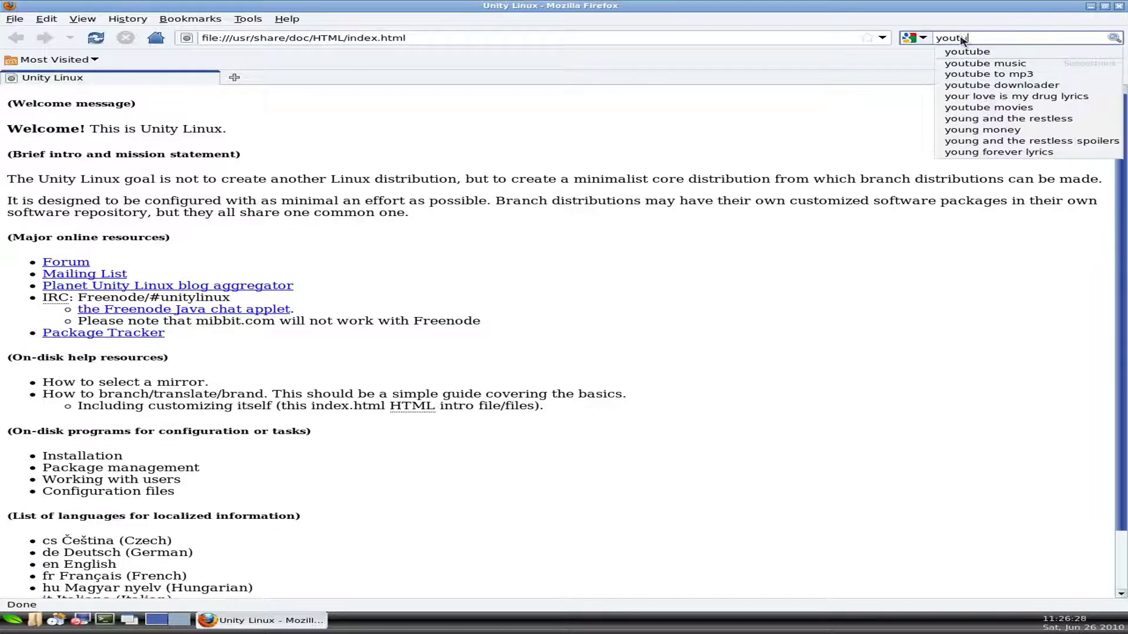
{"action": "type", "text": "be"}
{"action": "key", "text": "Return"}
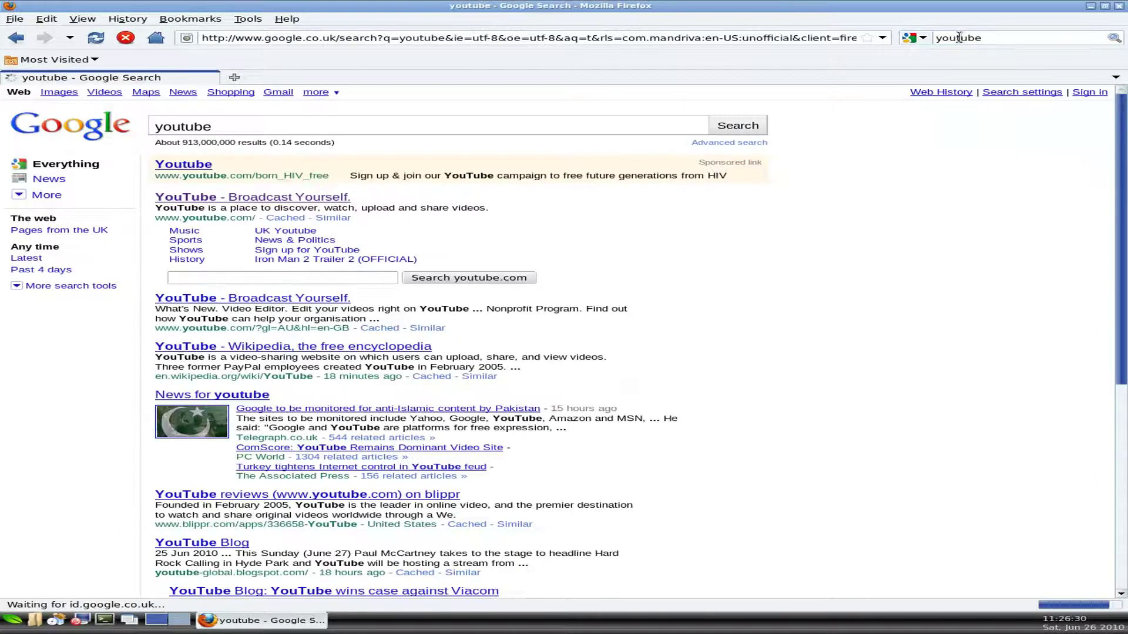
{"action": "left_click", "coordinate": [330, 198]}
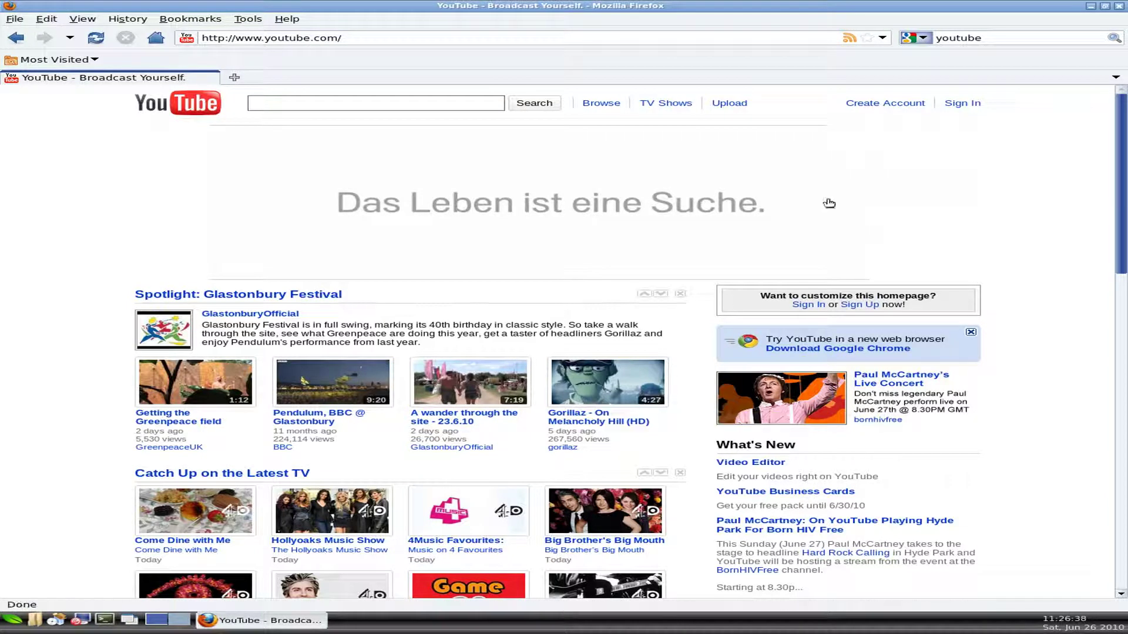
{"action": "left_click", "coordinate": [1120, 7]}
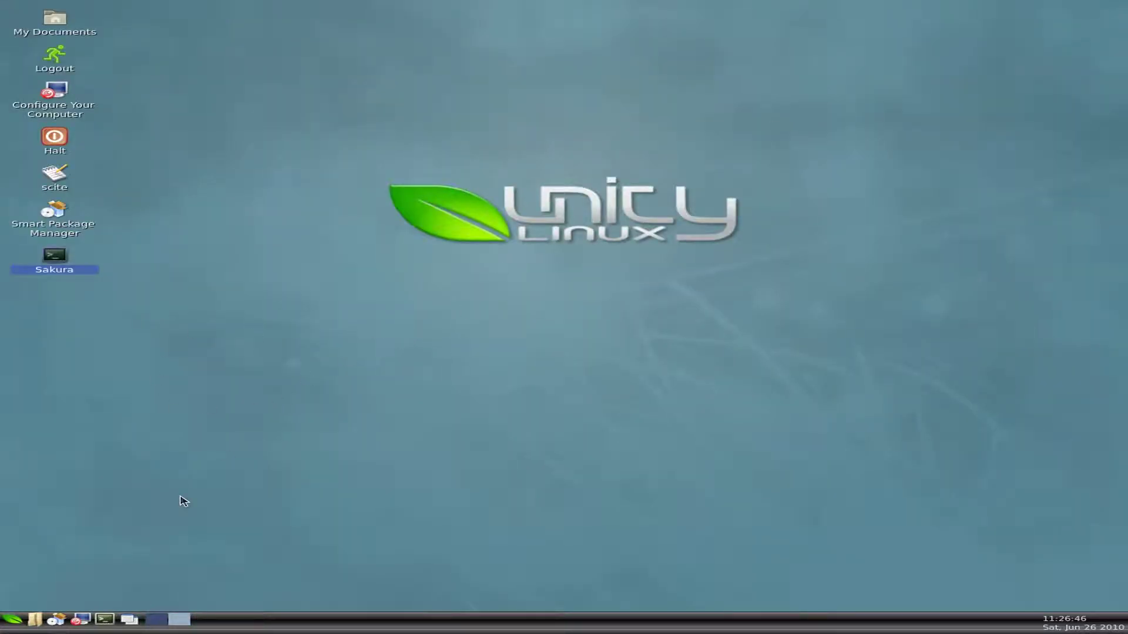
{"action": "left_click", "coordinate": [13, 620]}
{"action": "mouse_move", "coordinate": [54, 545]}
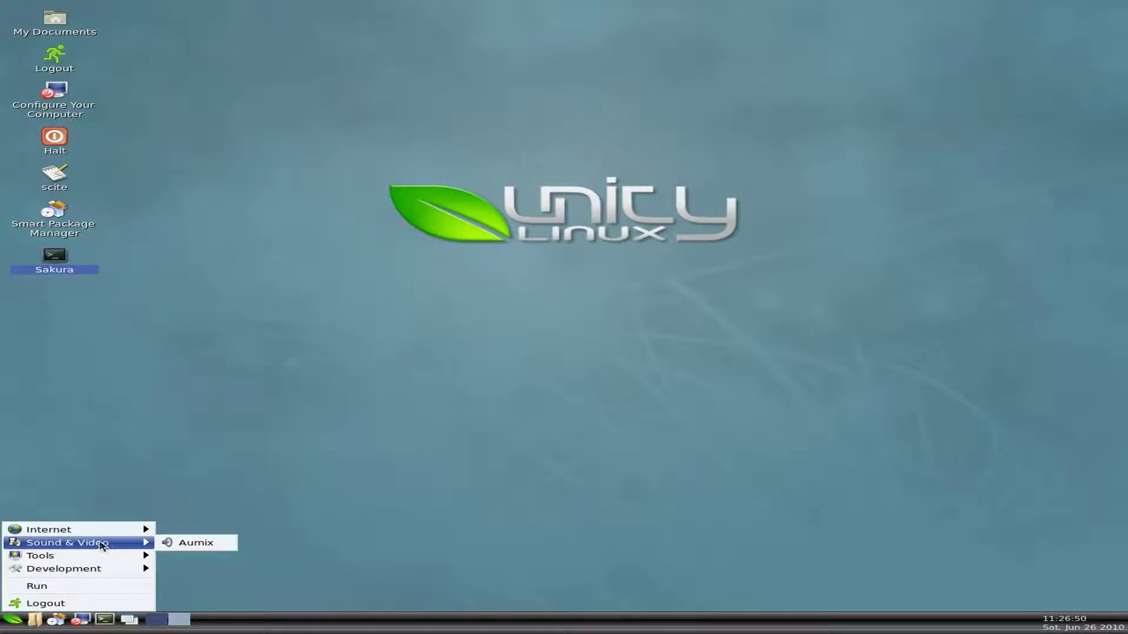
{"action": "mouse_move", "coordinate": [120, 558]}
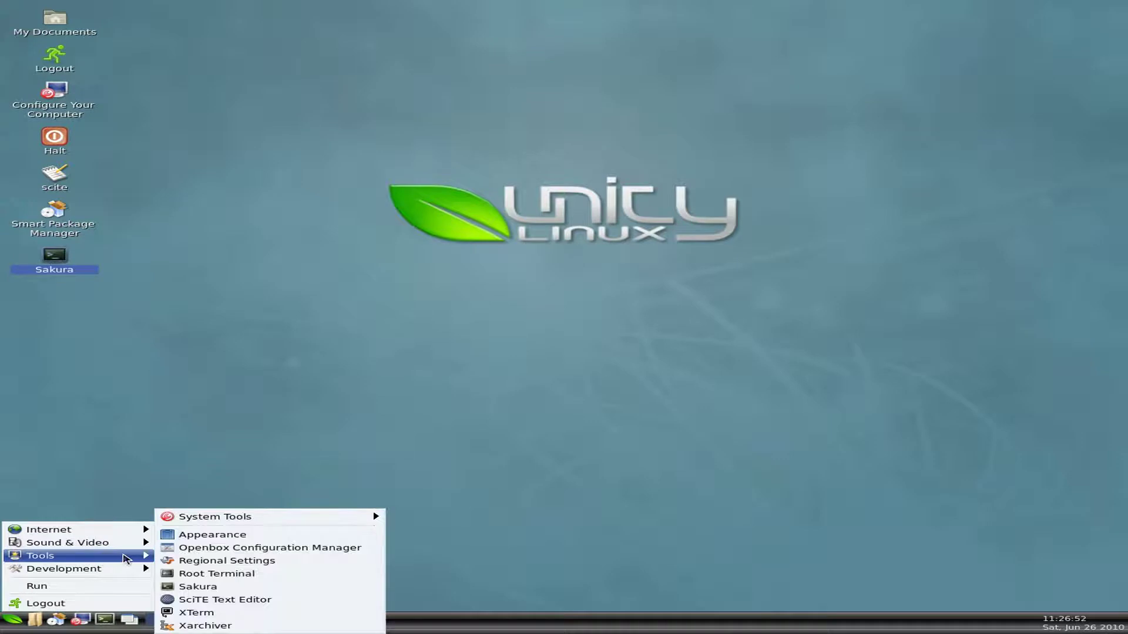
{"action": "mouse_move", "coordinate": [196, 523]}
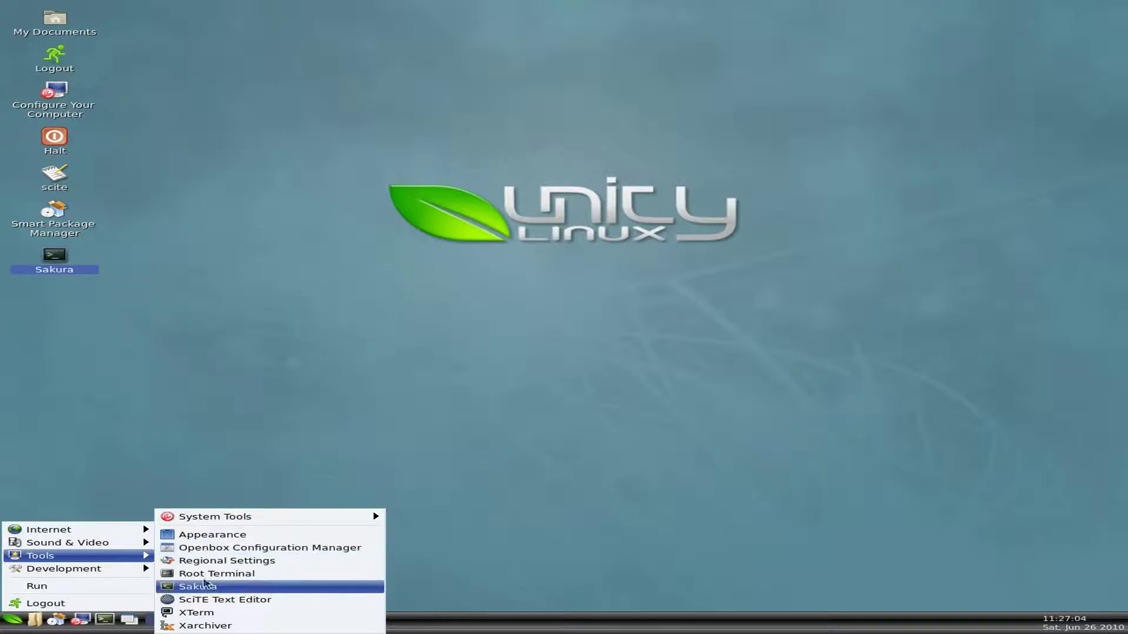
{"action": "mouse_move", "coordinate": [138, 574]}
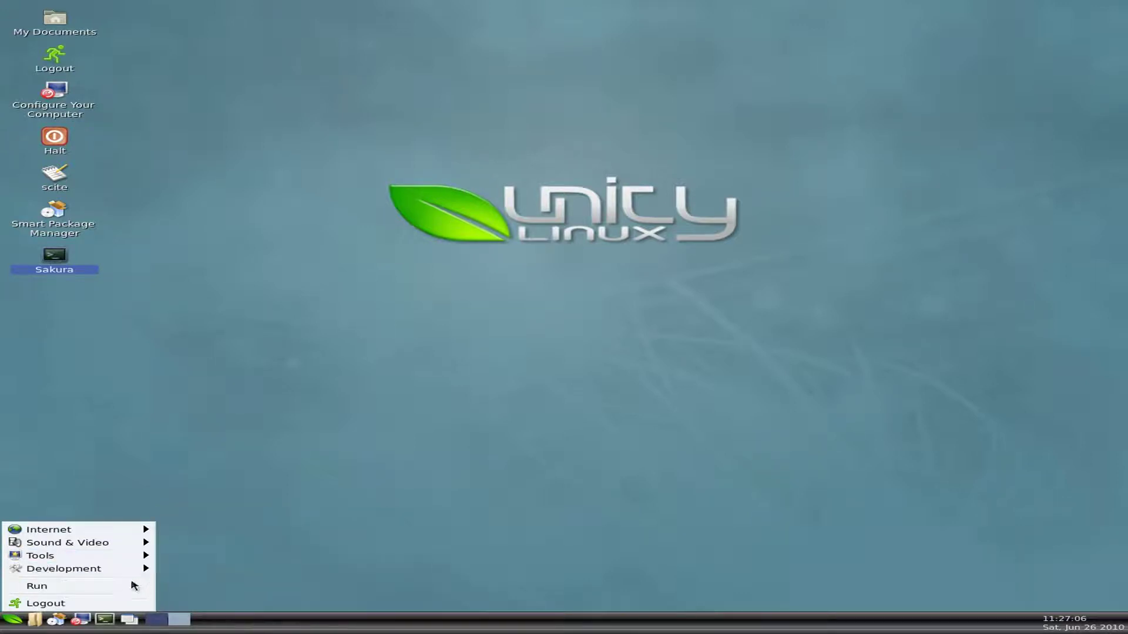
{"action": "left_click", "coordinate": [302, 421]}
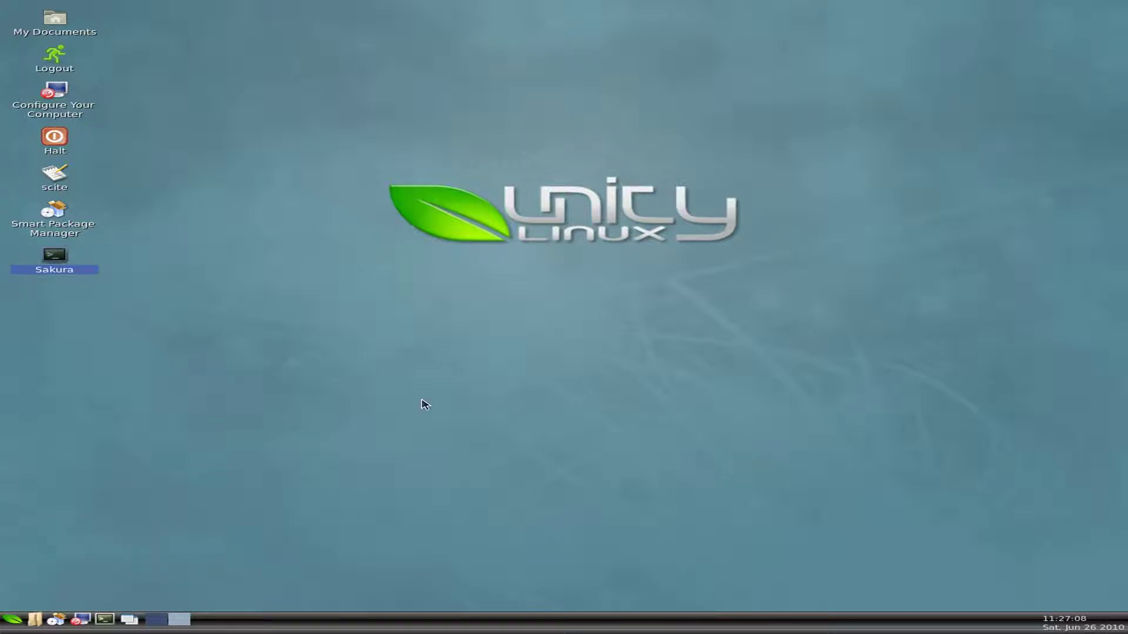
{"action": "left_click", "coordinate": [426, 405]}
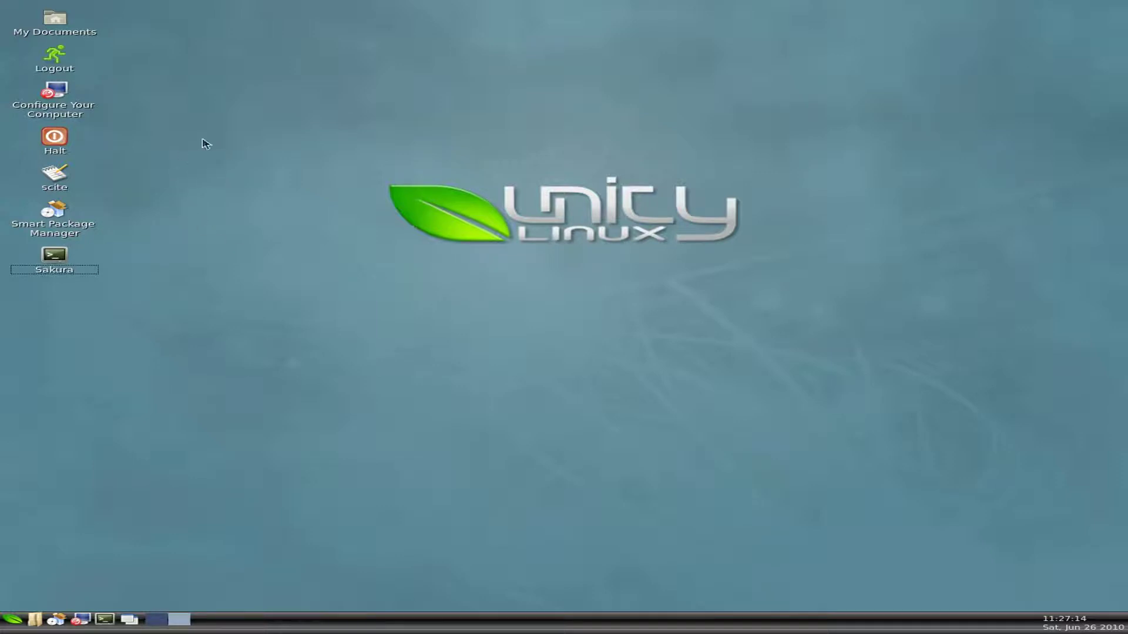
{"action": "left_click", "coordinate": [57, 94]}
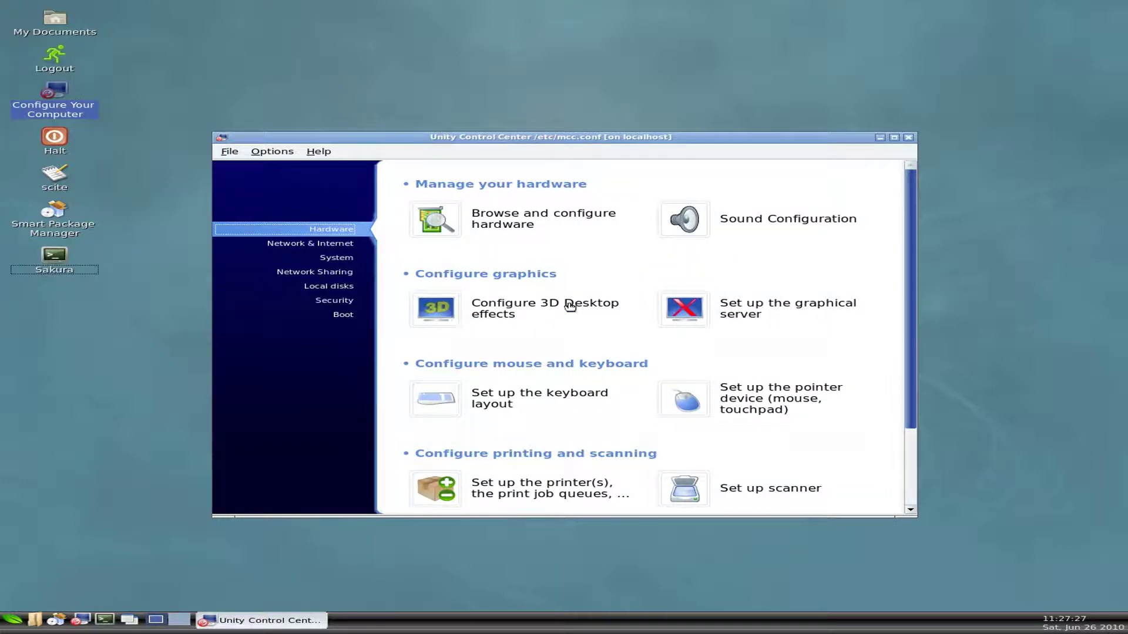
{"action": "scroll", "coordinate": [587, 446], "scroll_direction": "down", "scroll_amount": 1}
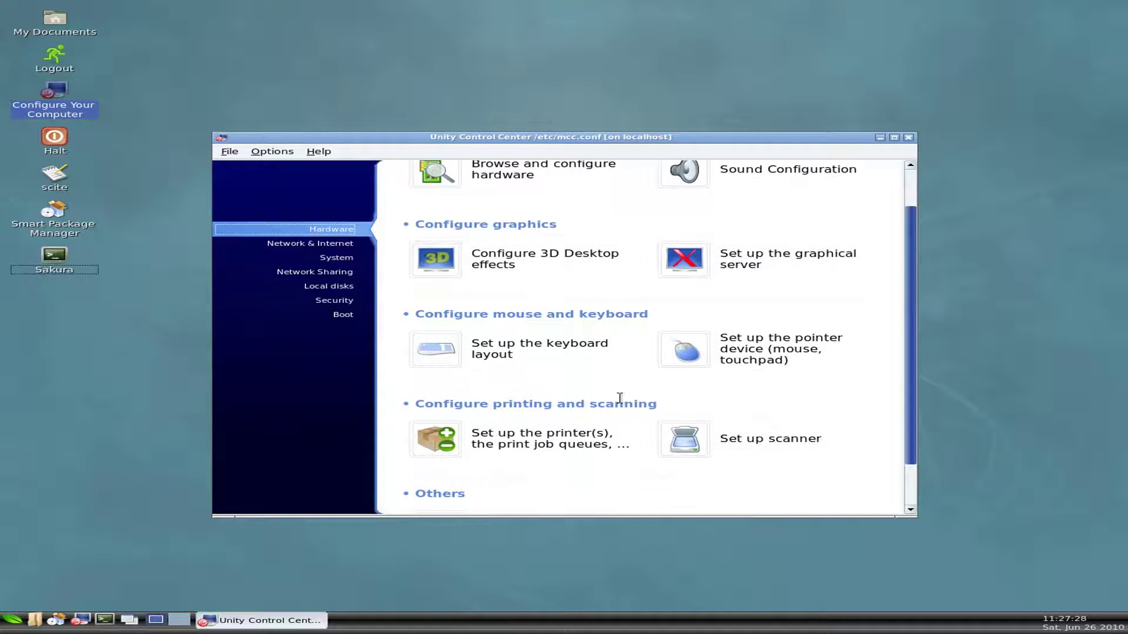
{"action": "scroll", "coordinate": [622, 401], "scroll_direction": "down", "scroll_amount": 1}
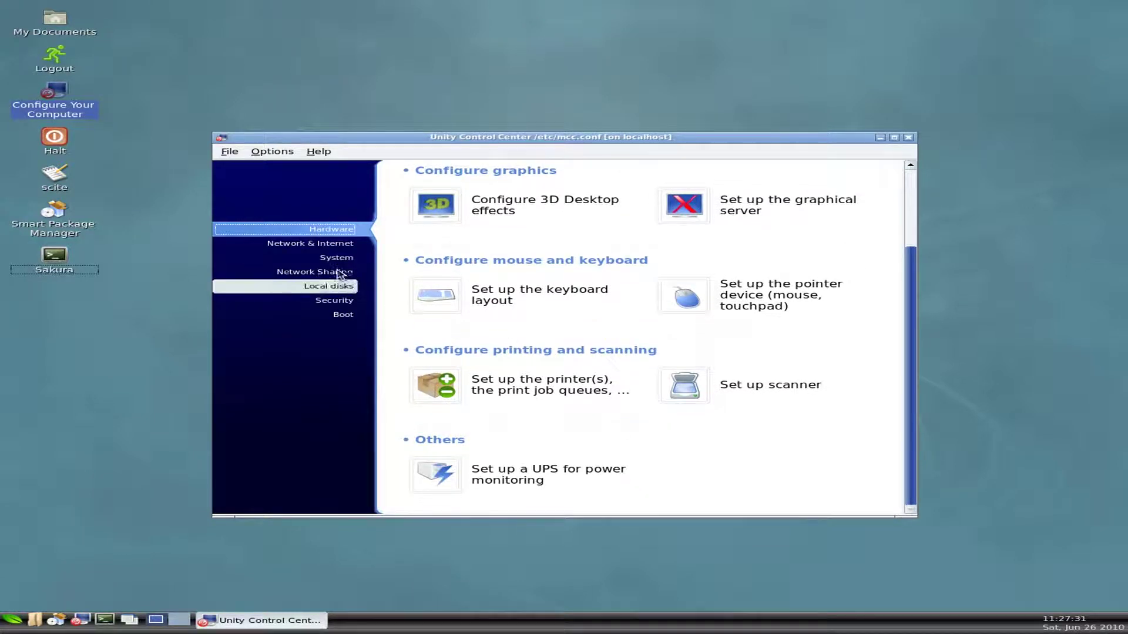
{"action": "left_click", "coordinate": [350, 245]}
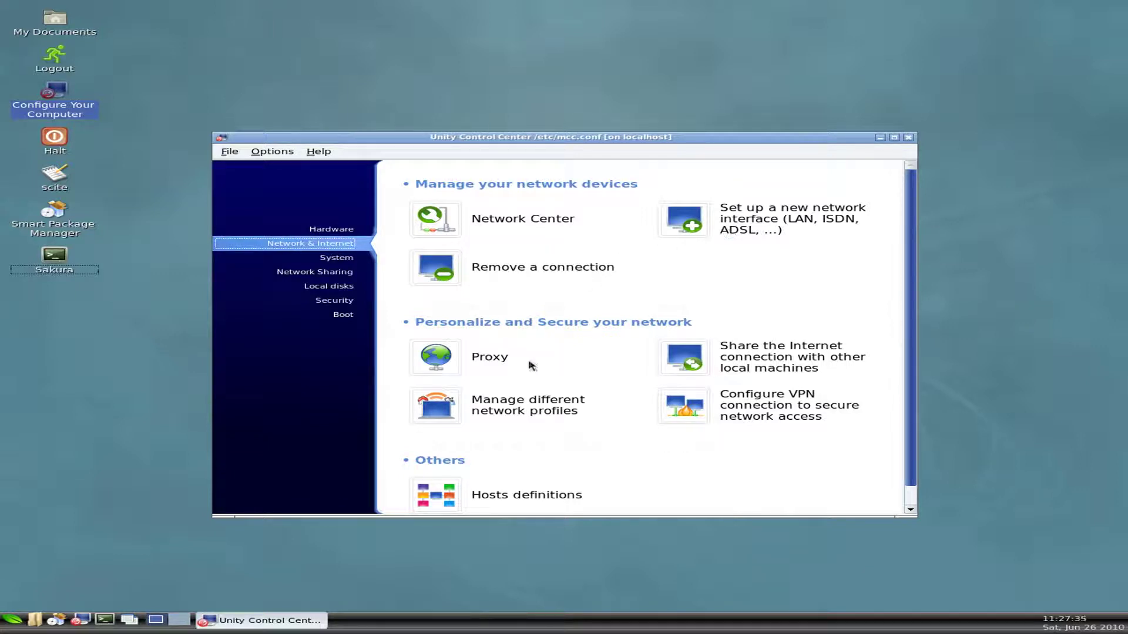
{"action": "scroll", "coordinate": [644, 455], "scroll_direction": "down", "scroll_amount": 1}
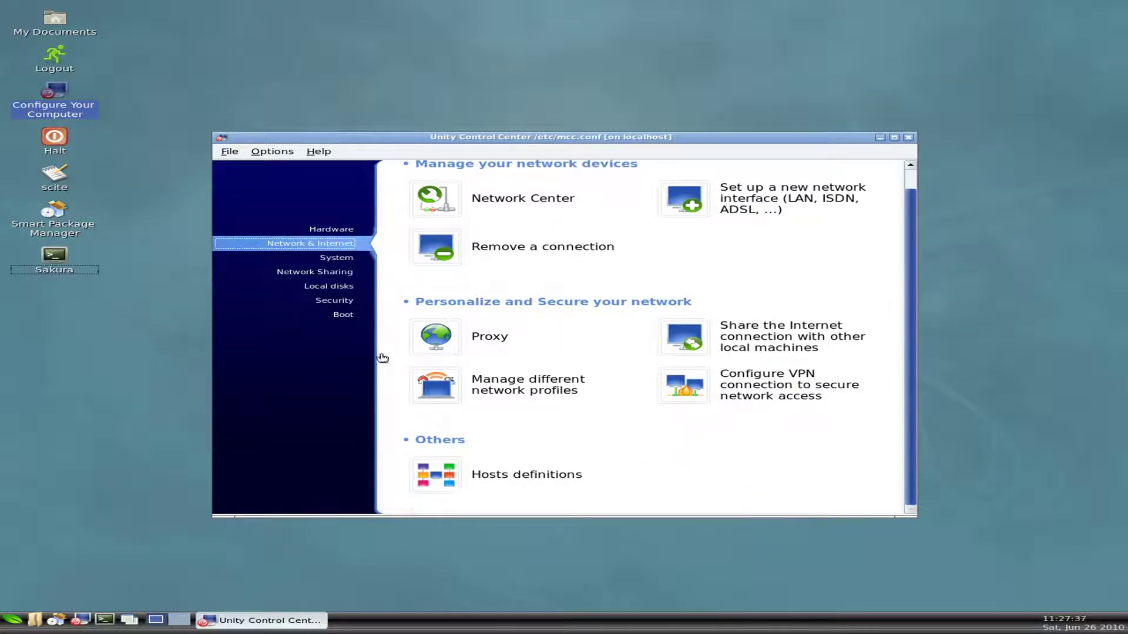
{"action": "left_click", "coordinate": [343, 260]}
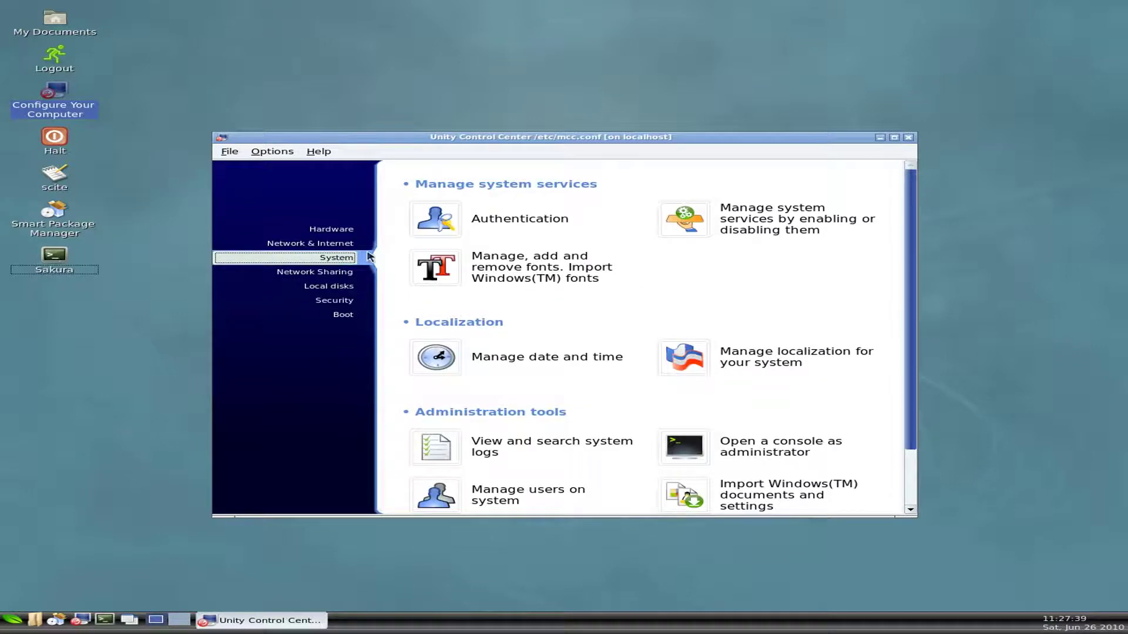
{"action": "left_click", "coordinate": [318, 273]}
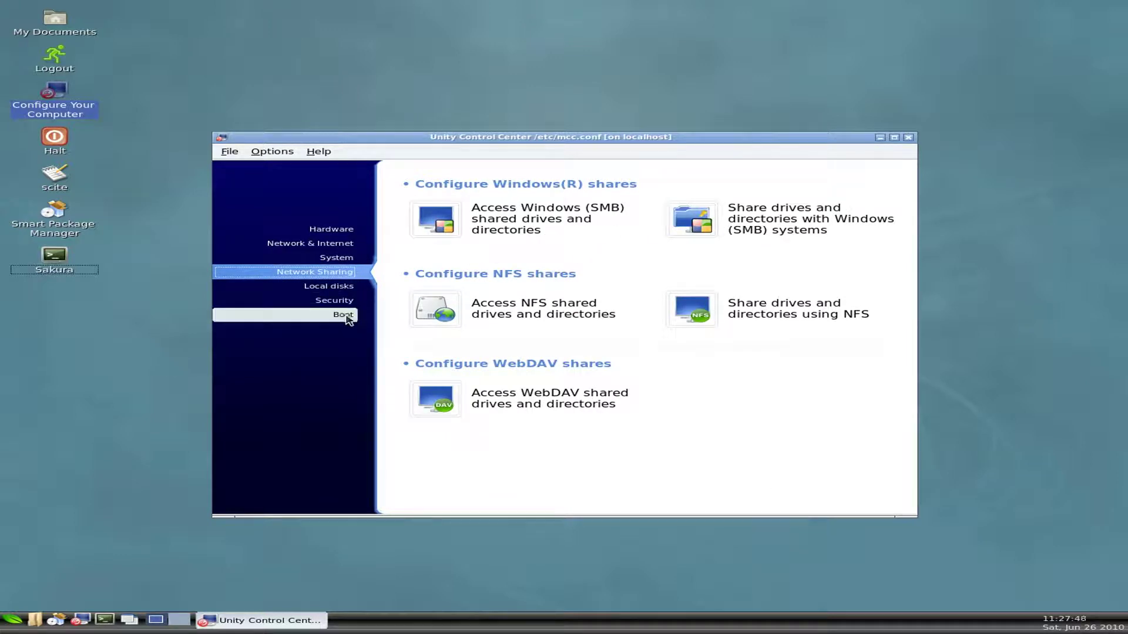
{"action": "left_click", "coordinate": [907, 138]}
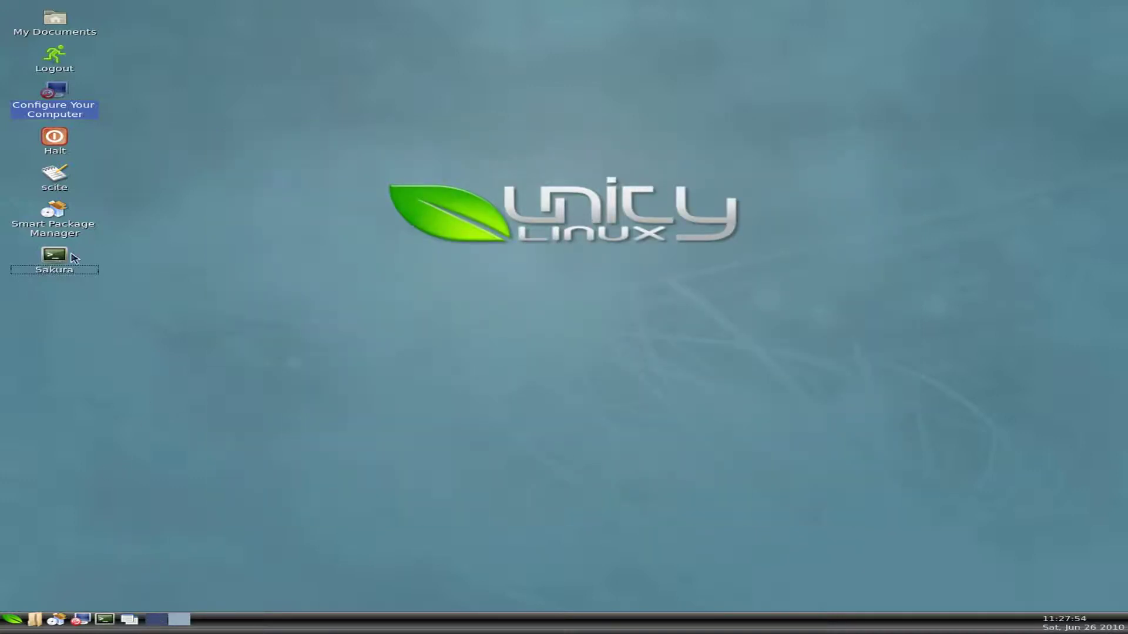
Open Smart Package Manager and view k3b and turbojet2 in the Archiving CD burning groups.
{"action": "left_click", "coordinate": [58, 217]}
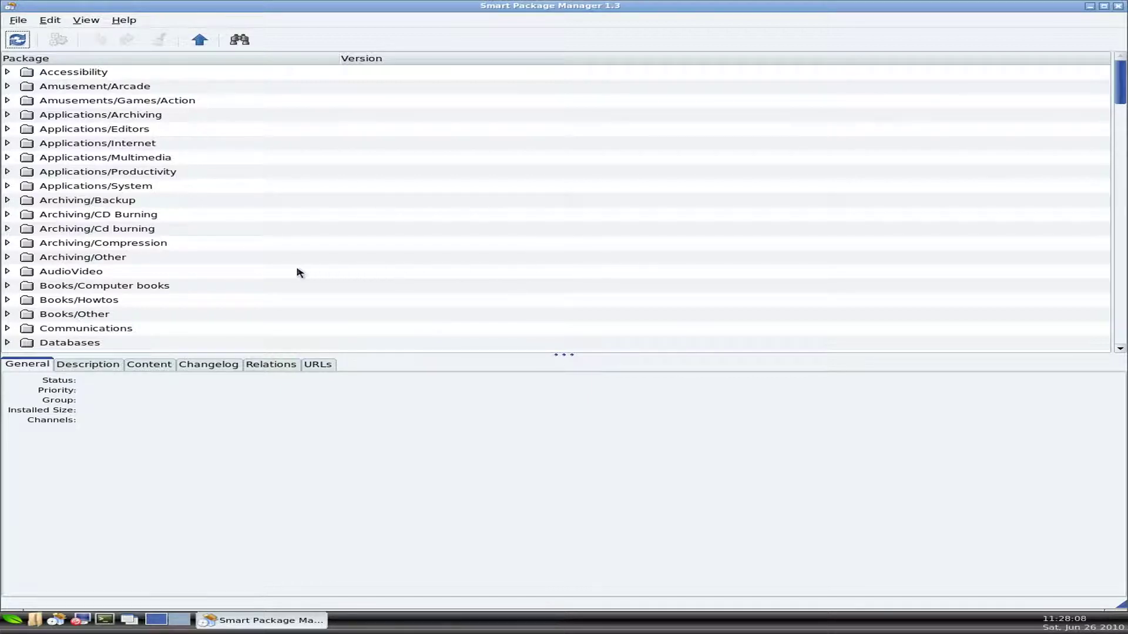
{"action": "left_click", "coordinate": [7, 215]}
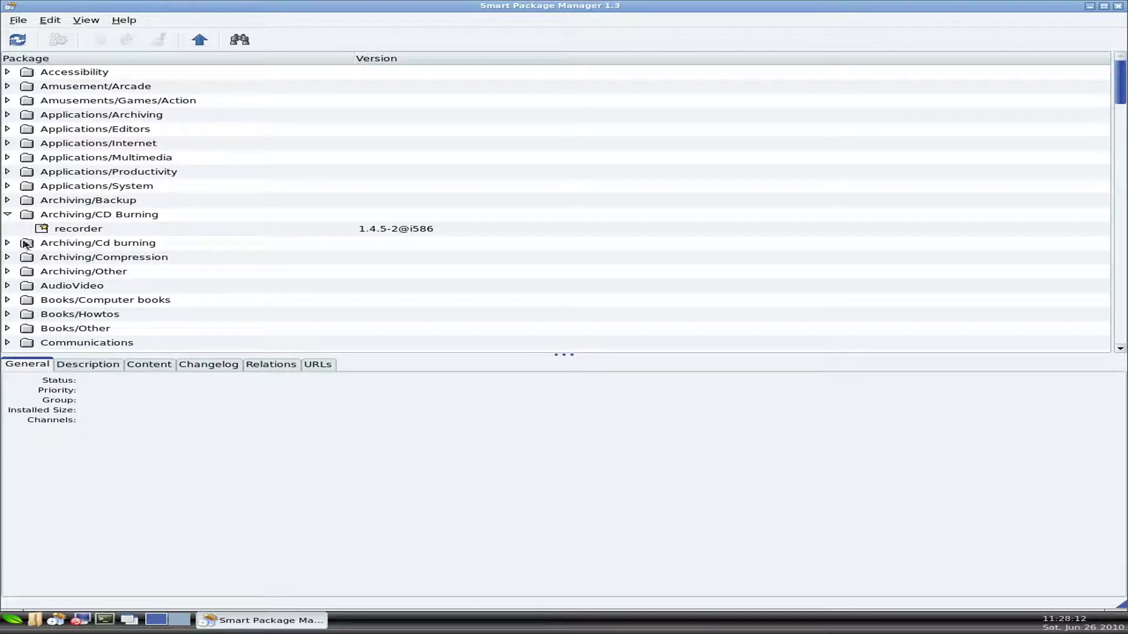
{"action": "left_click", "coordinate": [8, 243]}
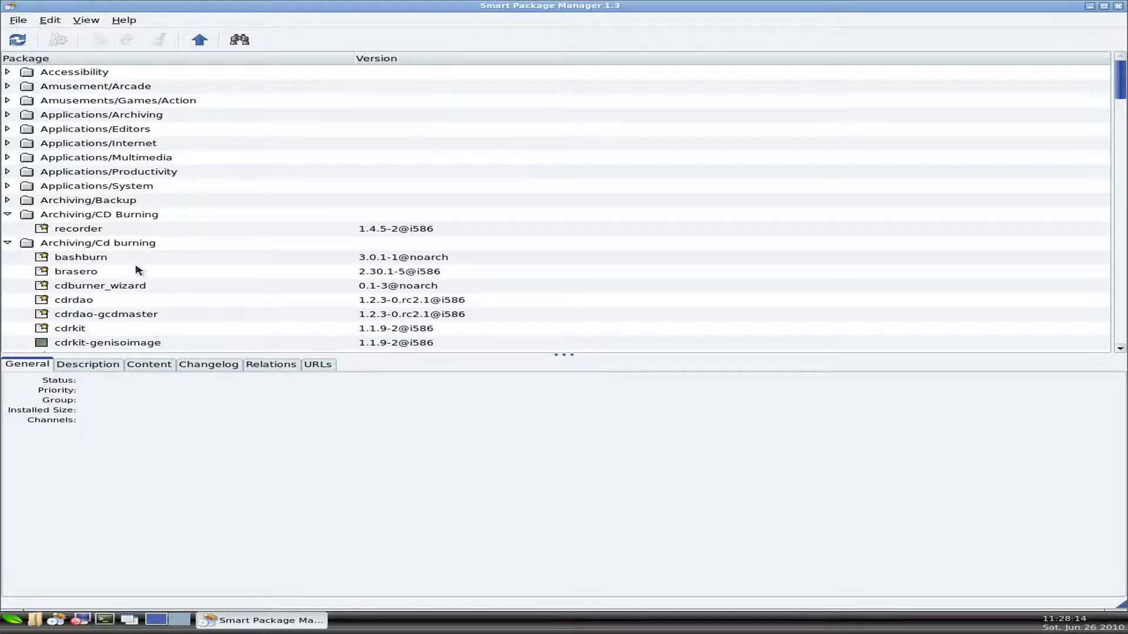
{"action": "scroll", "coordinate": [233, 280], "scroll_direction": "down", "scroll_amount": 3}
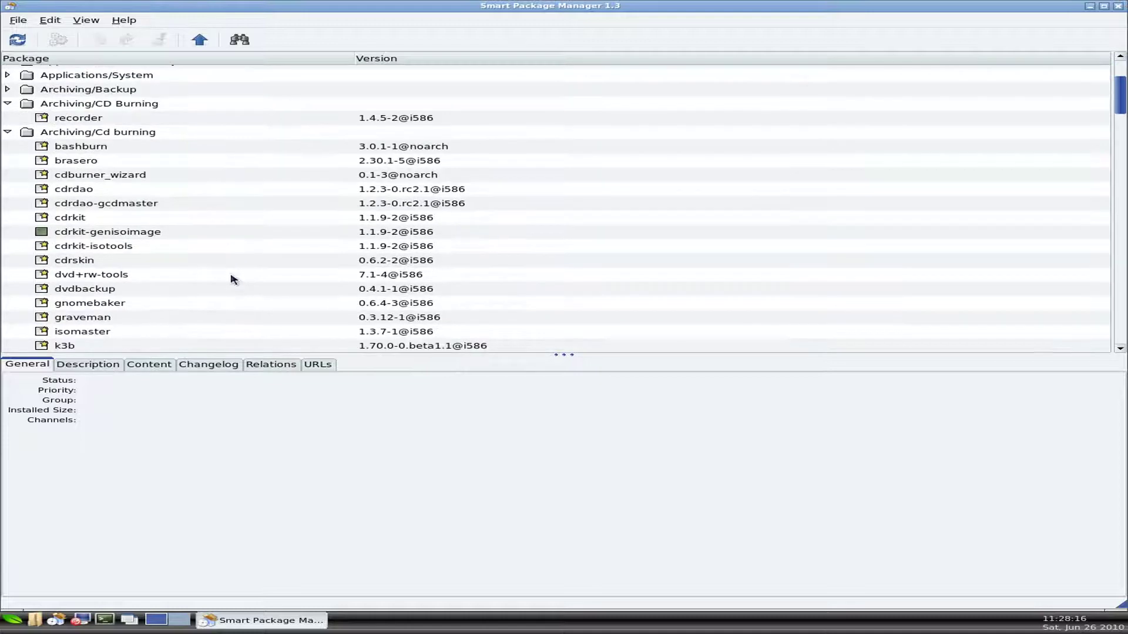
{"action": "scroll", "coordinate": [233, 280], "scroll_direction": "down", "scroll_amount": 2}
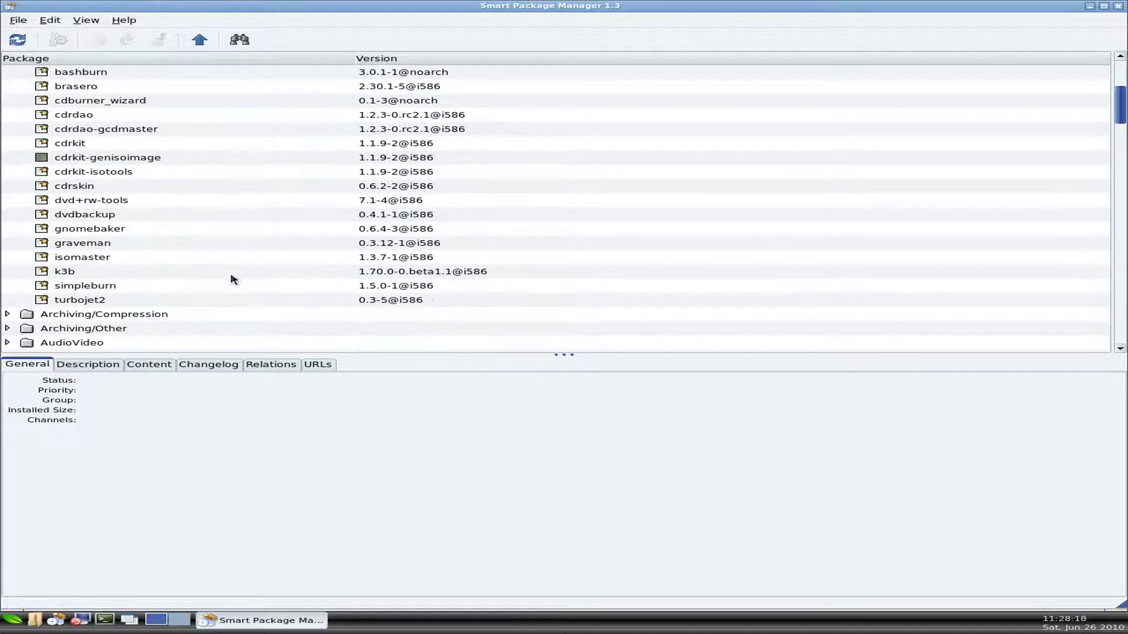
{"action": "left_click", "coordinate": [233, 276]}
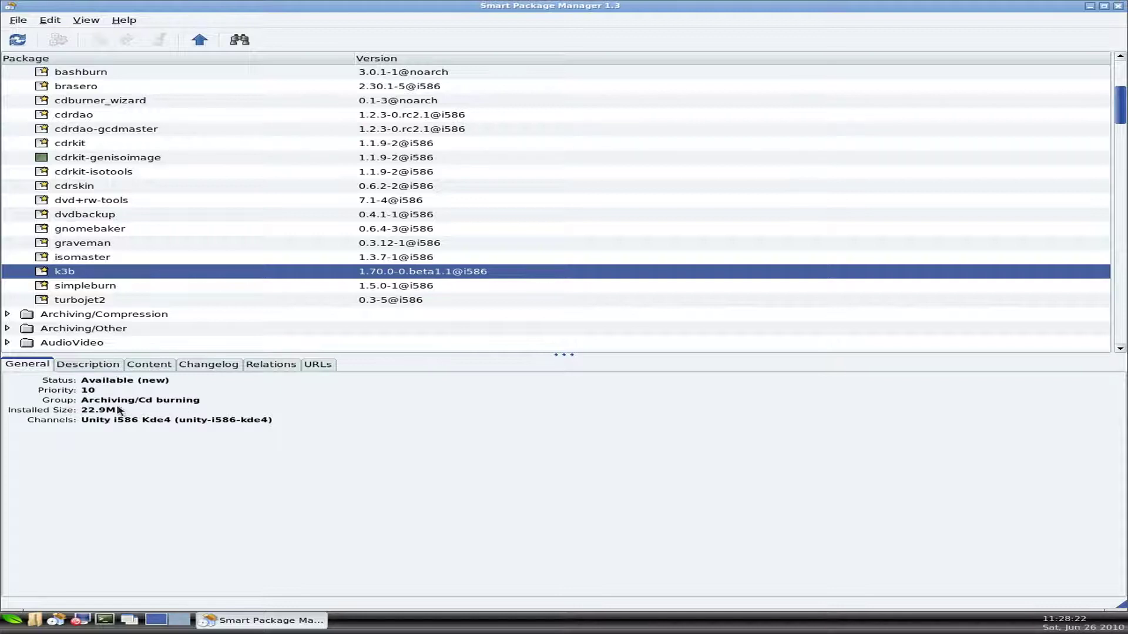
{"action": "left_click", "coordinate": [136, 301]}
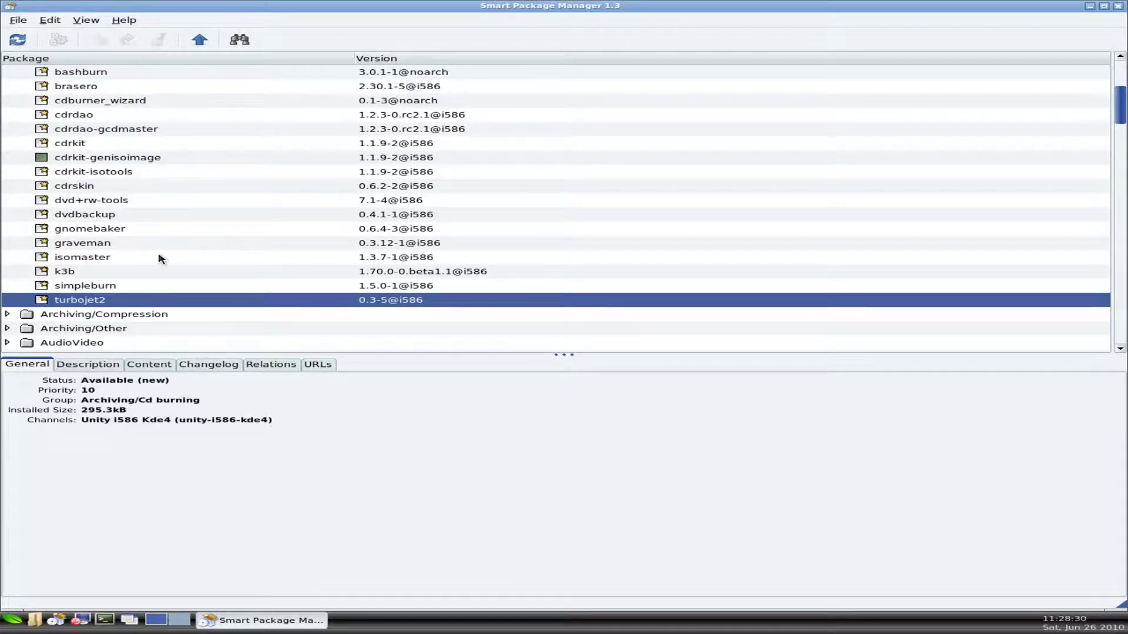
{"action": "scroll", "coordinate": [159, 259], "scroll_direction": "up", "scroll_amount": 4}
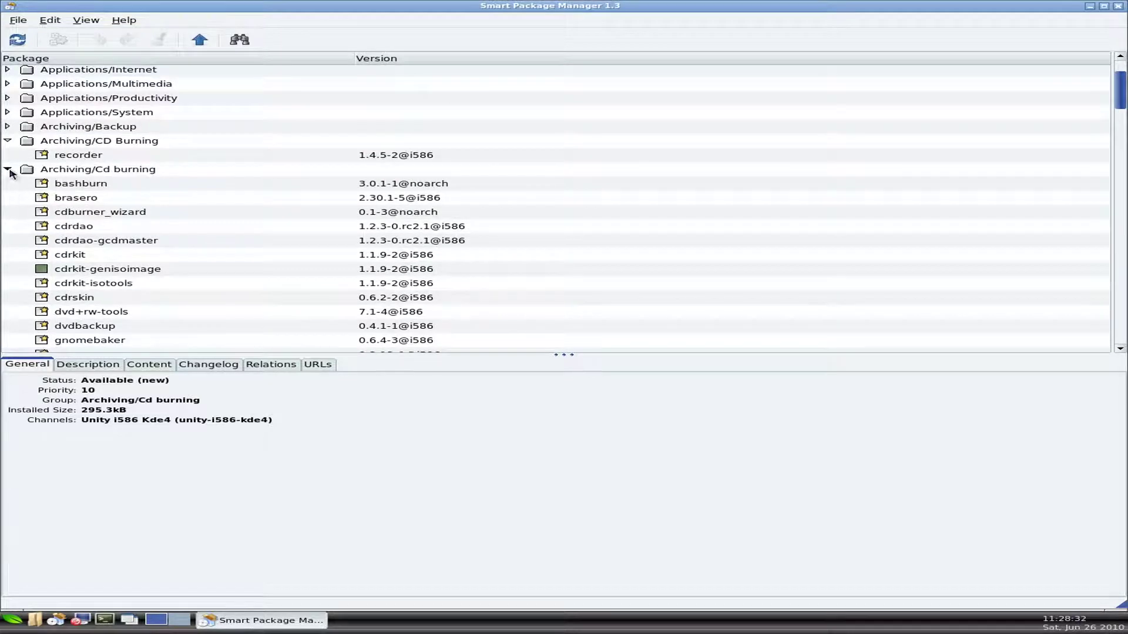
{"action": "left_click", "coordinate": [8, 169]}
{"action": "left_click", "coordinate": [8, 141]}
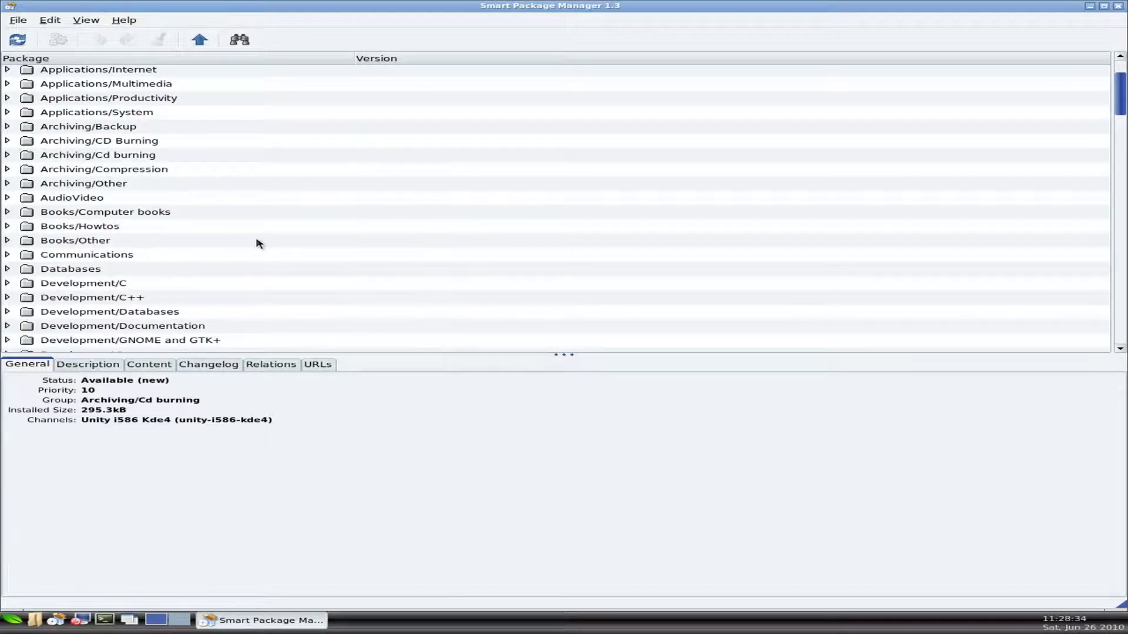
{"action": "scroll", "coordinate": [265, 243], "scroll_direction": "up", "scroll_amount": 3}
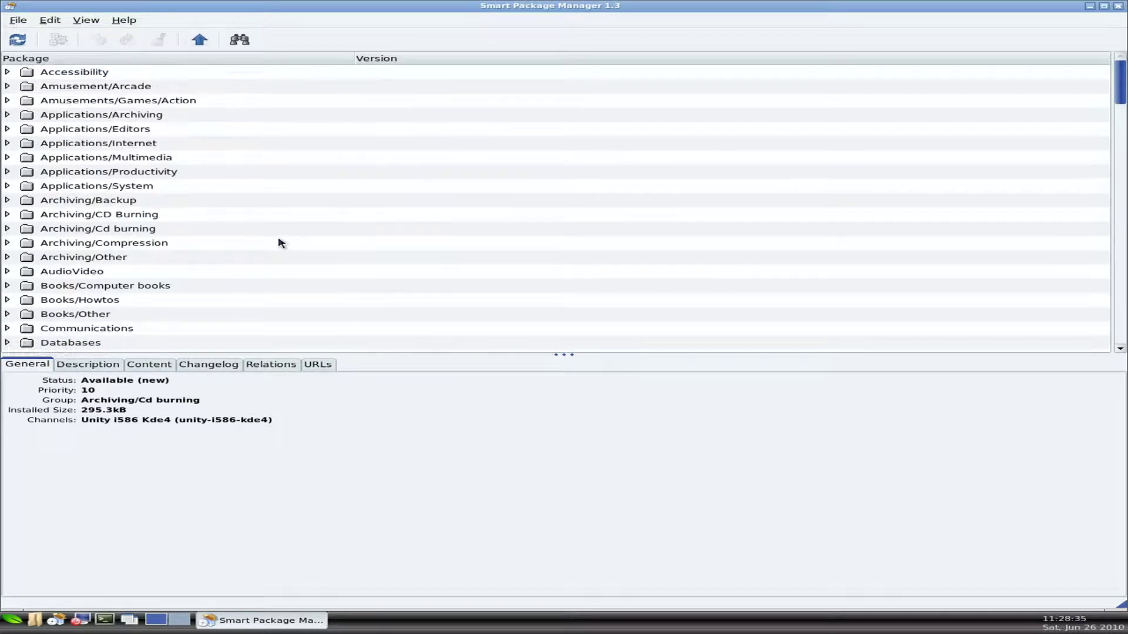
Expand and collapse the Applications/Internet, Applications/Multimedia and Amusement/Arcade groups.
{"action": "left_click", "coordinate": [8, 143]}
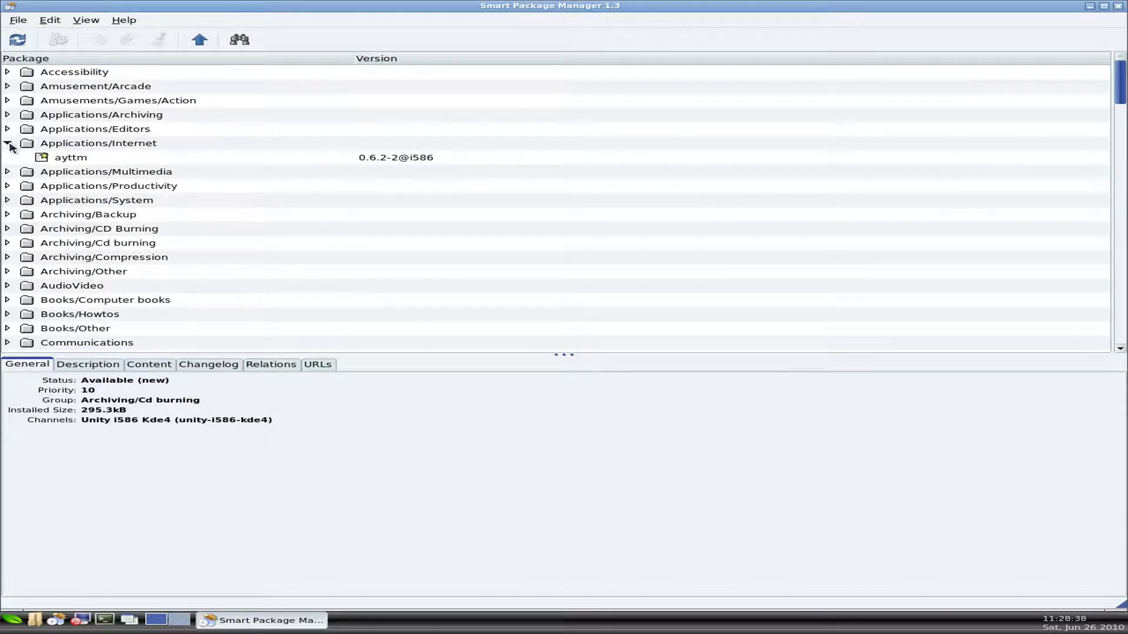
{"action": "left_click", "coordinate": [8, 144]}
{"action": "left_click", "coordinate": [8, 157]}
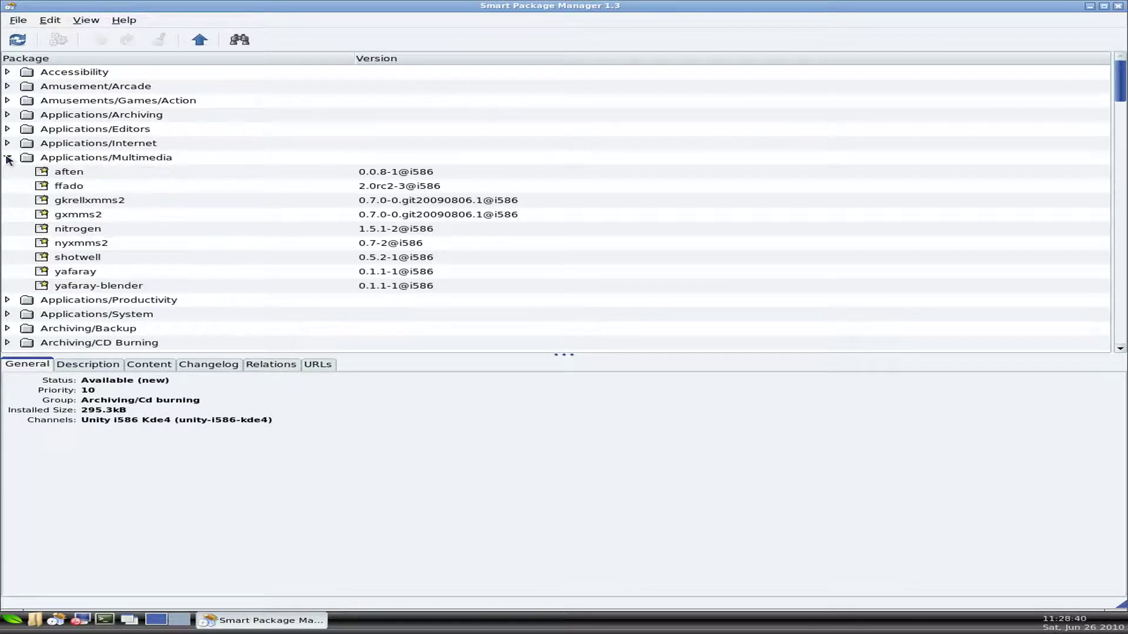
{"action": "left_click", "coordinate": [8, 158]}
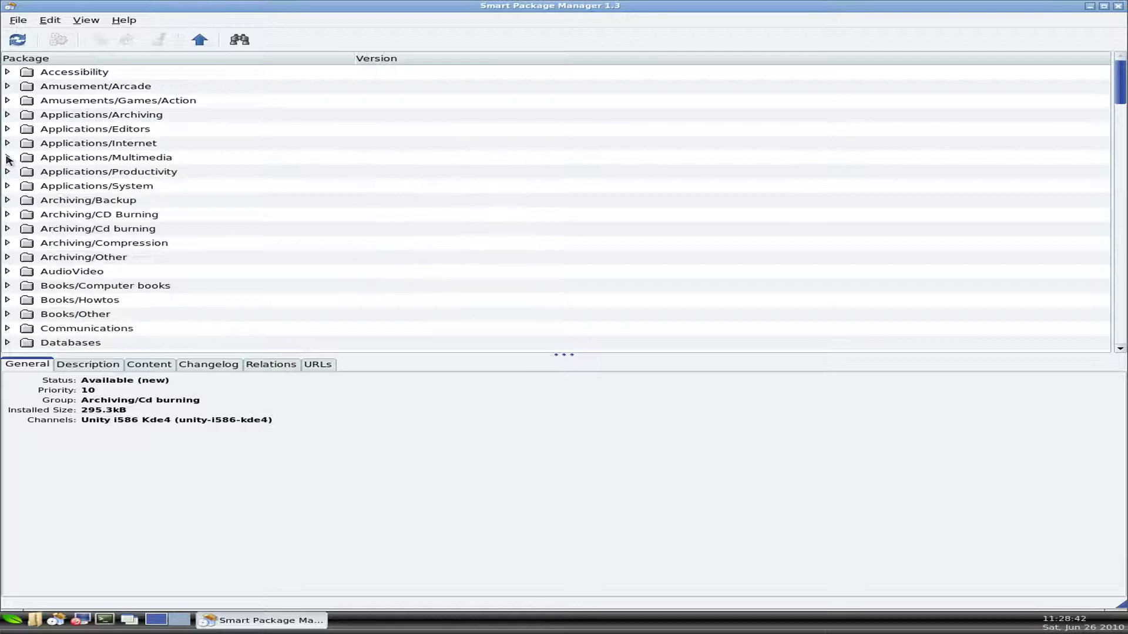
{"action": "left_click", "coordinate": [7, 87]}
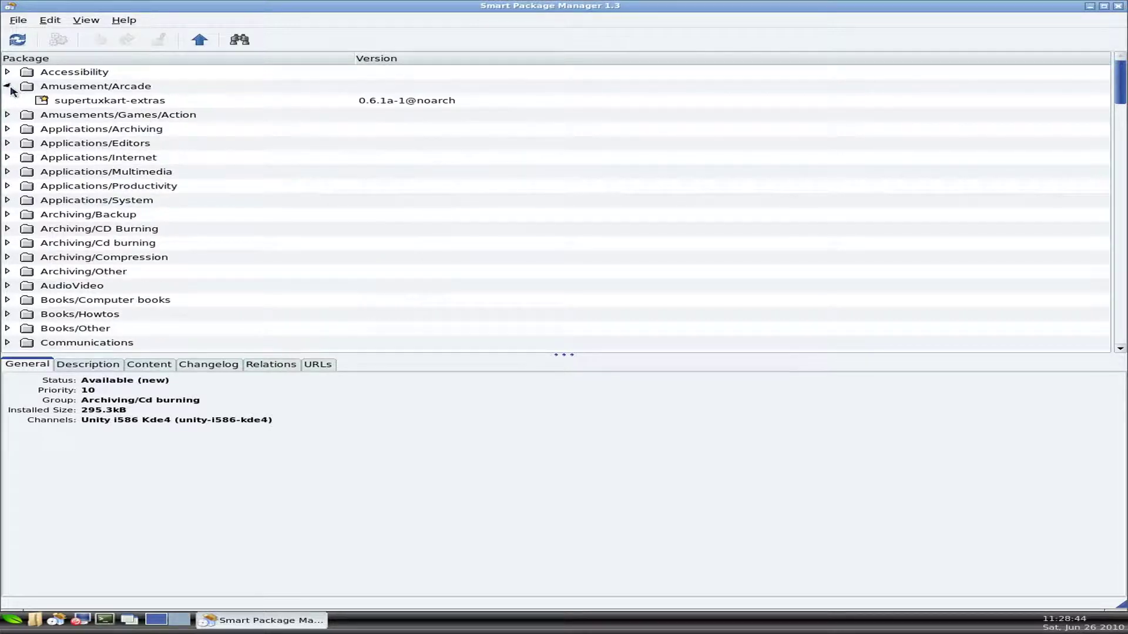
{"action": "left_click", "coordinate": [8, 87]}
{"action": "scroll", "coordinate": [212, 221], "scroll_direction": "down", "scroll_amount": 4}
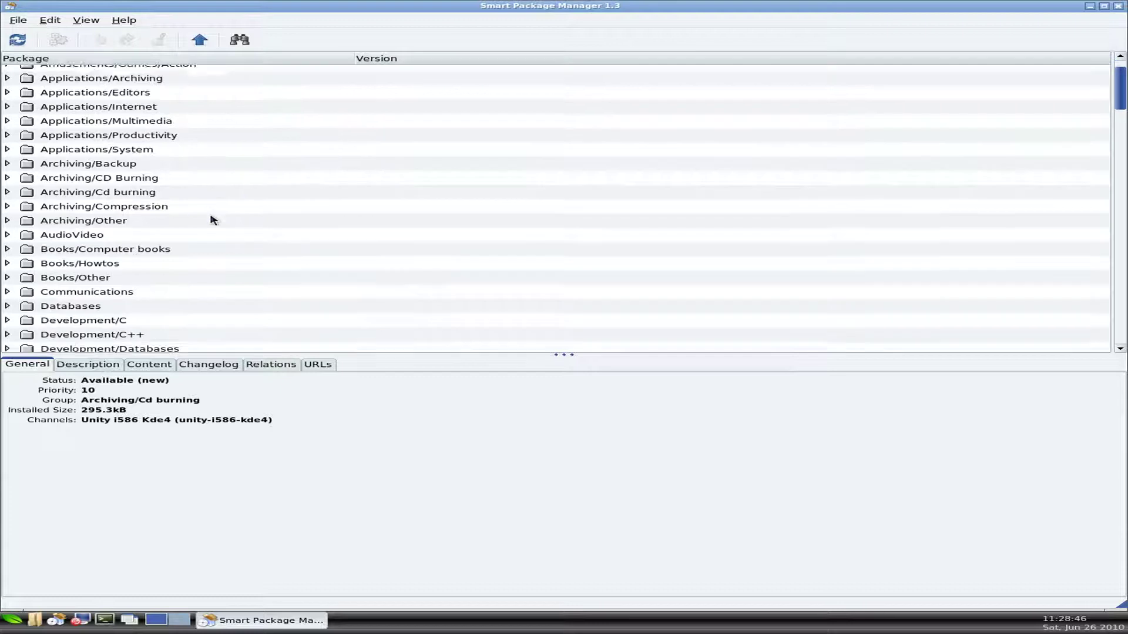
{"action": "scroll", "coordinate": [213, 221], "scroll_direction": "up", "scroll_amount": 1}
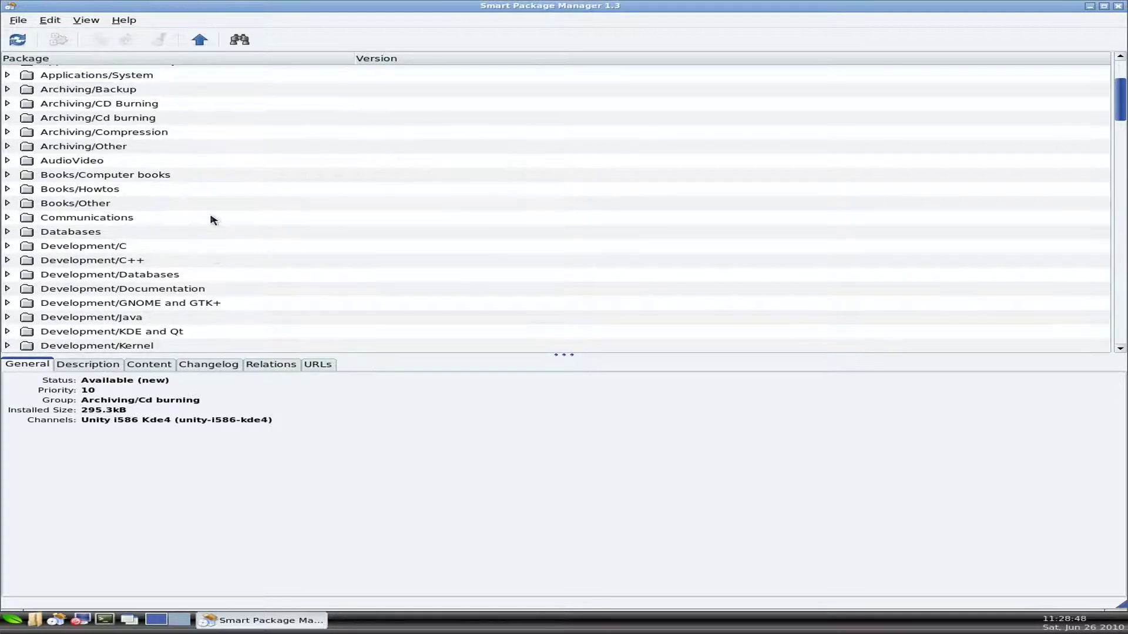
Browse the Books/Computer books and Games/Cards groups, then bring up the package search.
{"action": "left_click", "coordinate": [8, 175]}
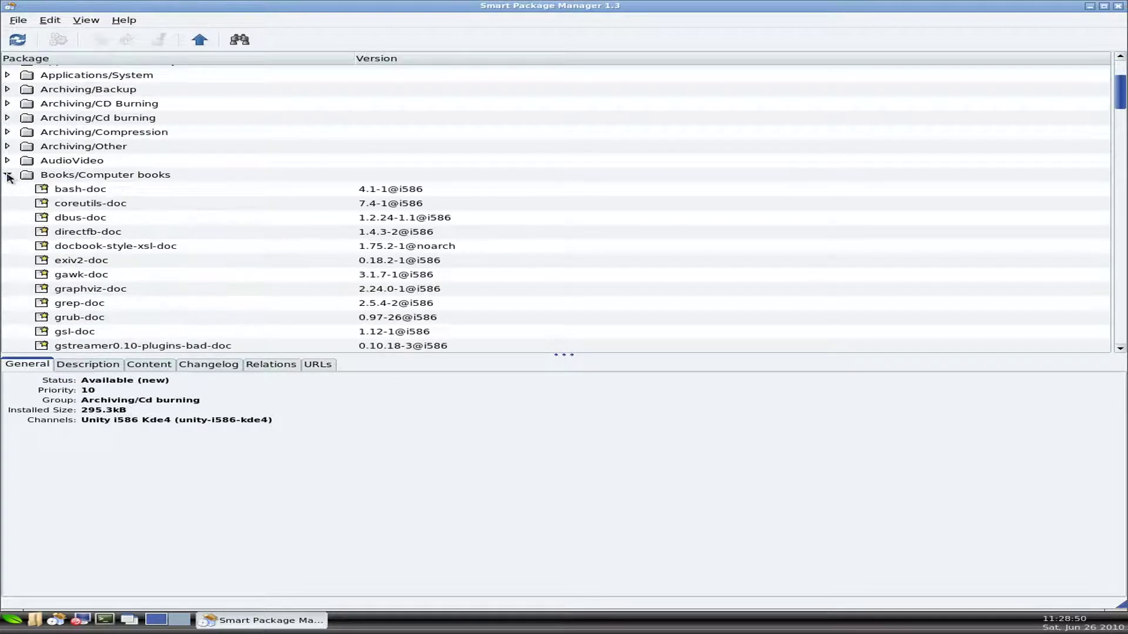
{"action": "left_click", "coordinate": [7, 175]}
{"action": "scroll", "coordinate": [294, 244], "scroll_direction": "down", "scroll_amount": 5}
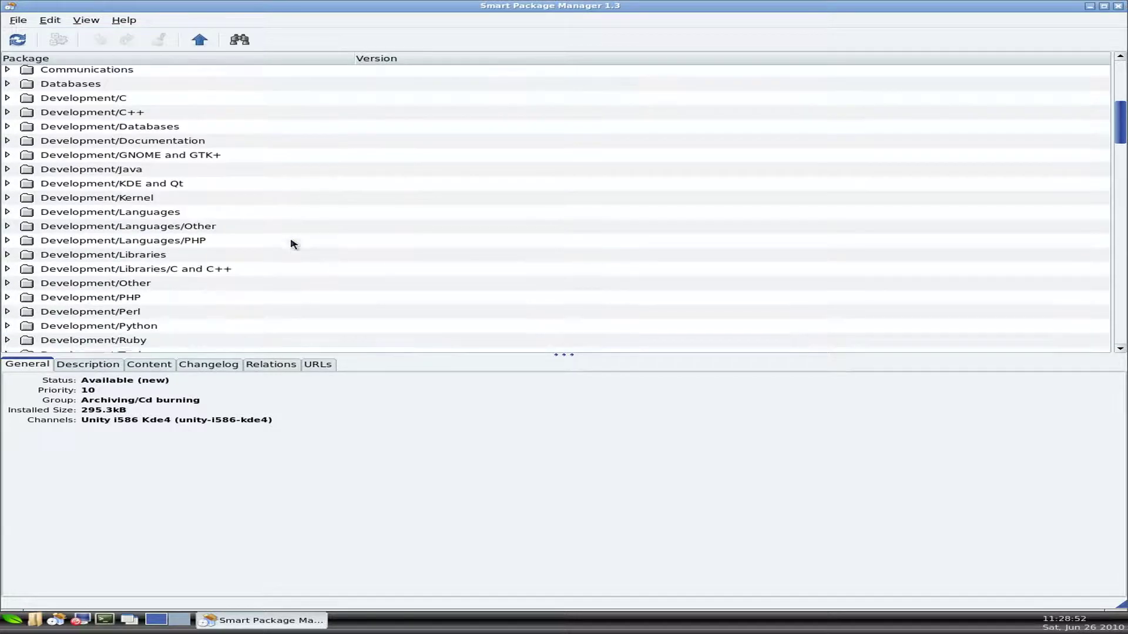
{"action": "scroll", "coordinate": [293, 245], "scroll_direction": "down", "scroll_amount": 6}
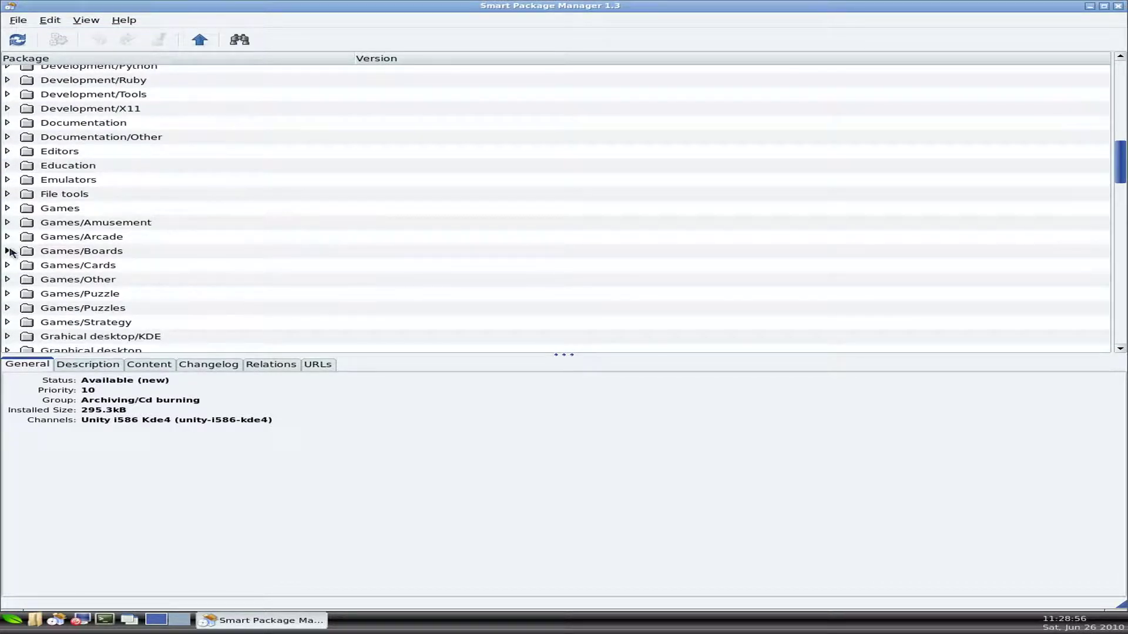
{"action": "left_click", "coordinate": [7, 265]}
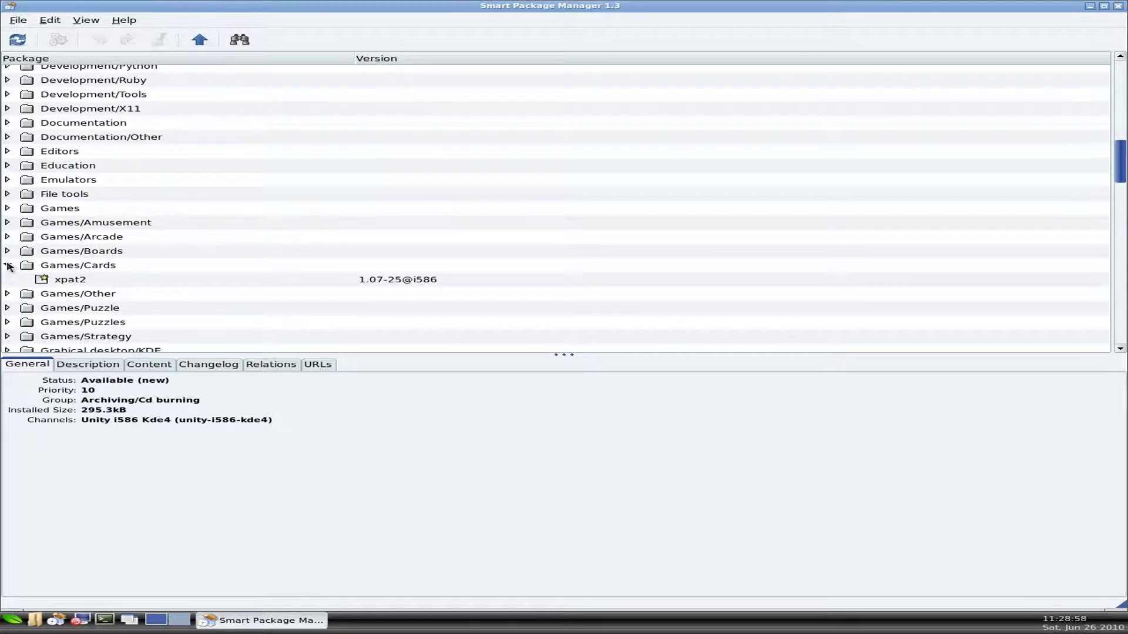
{"action": "left_click", "coordinate": [7, 265]}
{"action": "scroll", "coordinate": [284, 266], "scroll_direction": "down", "scroll_amount": 3}
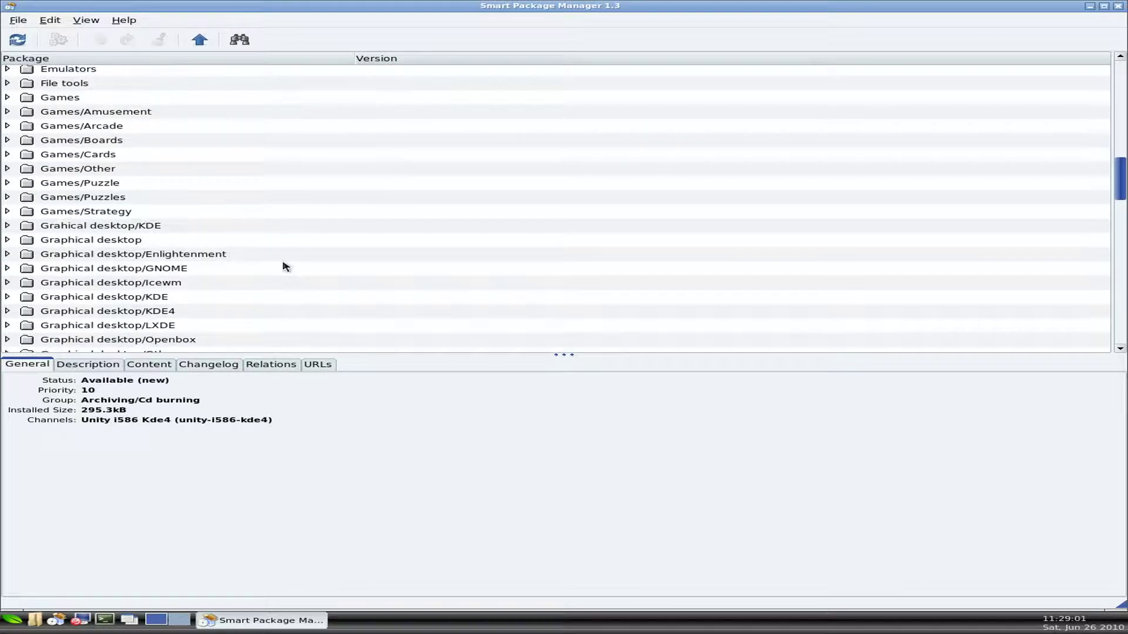
{"action": "scroll", "coordinate": [311, 272], "scroll_direction": "up", "scroll_amount": 2}
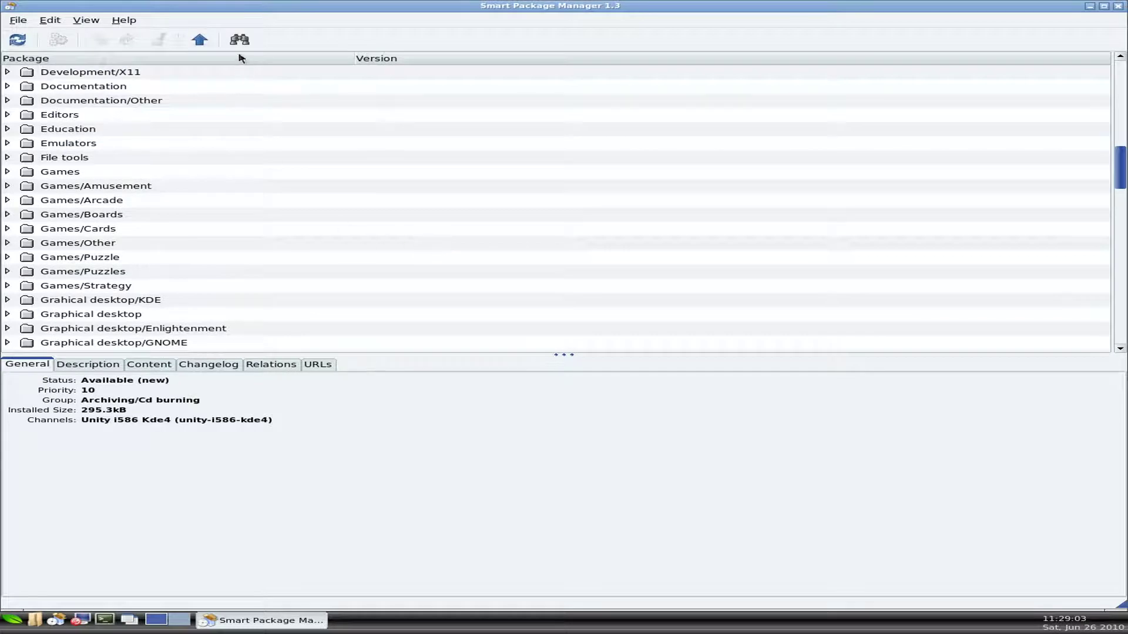
{"action": "left_click", "coordinate": [239, 41]}
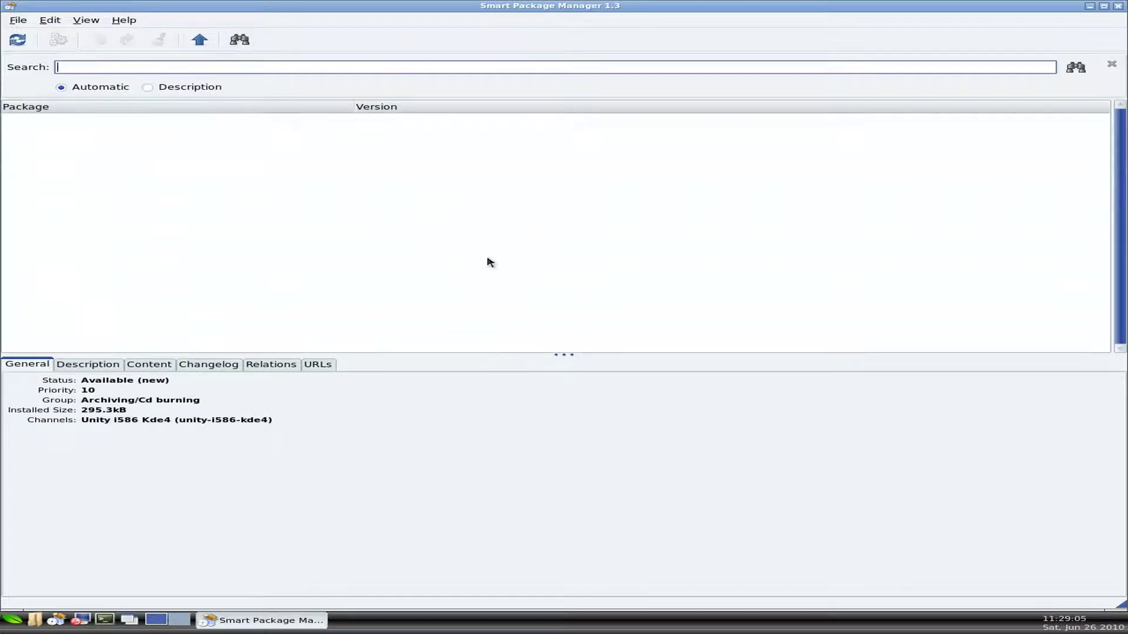
Search packages for 'record' and expand the Video results showing the recordmydesktop packages.
{"action": "type", "text": "reco"}
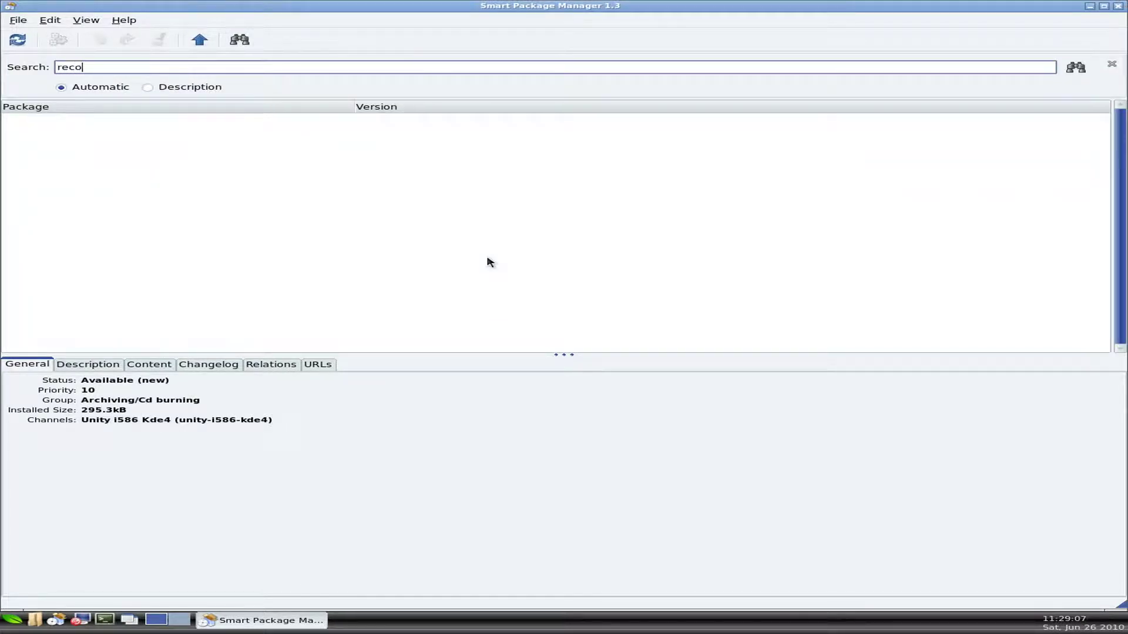
{"action": "type", "text": "rdmydesktop"}
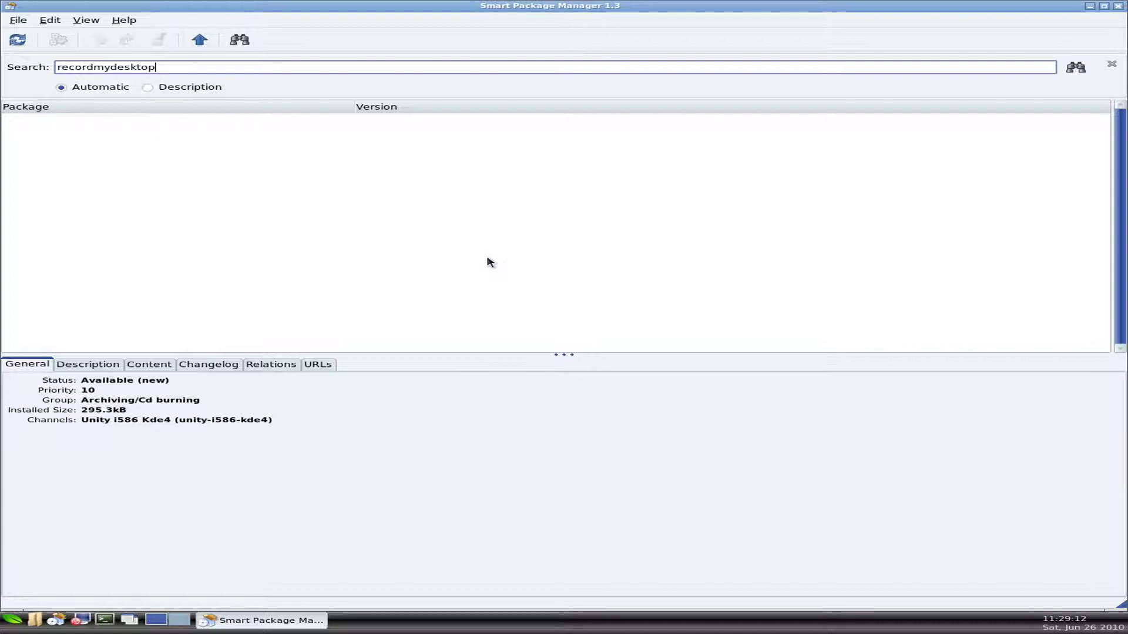
{"action": "key", "text": "Return"}
{"action": "left_click", "coordinate": [7, 121]}
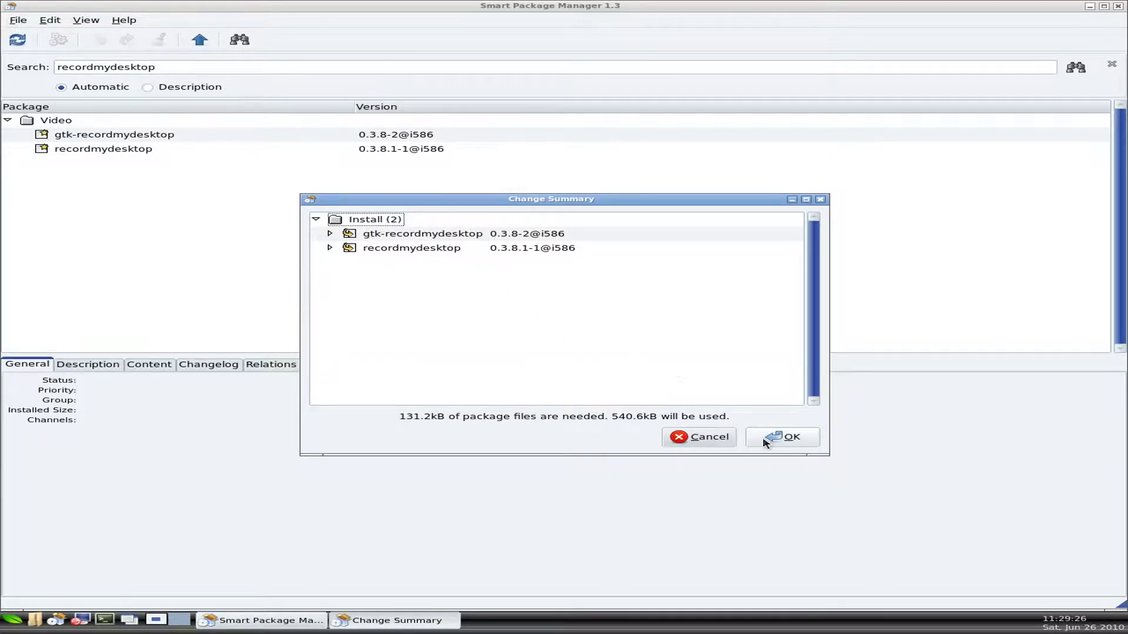
Confirm and install gtk-recordmydesktop and recordmydesktop, then close Smart Package Manager.
{"action": "left_click", "coordinate": [781, 437]}
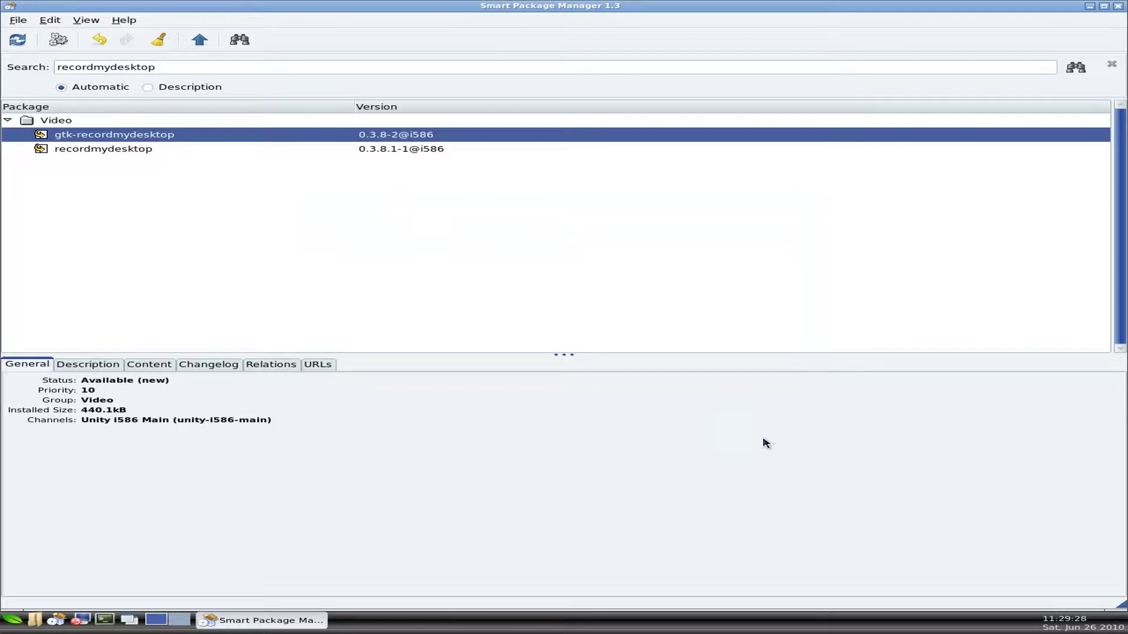
{"action": "left_click", "coordinate": [61, 45]}
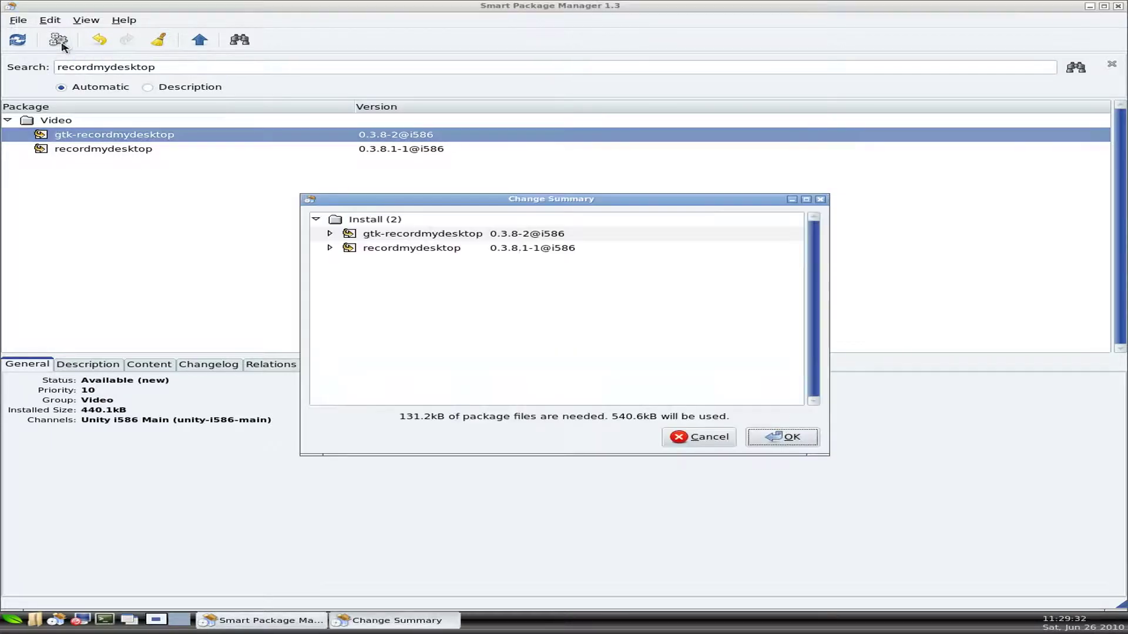
{"action": "left_click", "coordinate": [786, 441]}
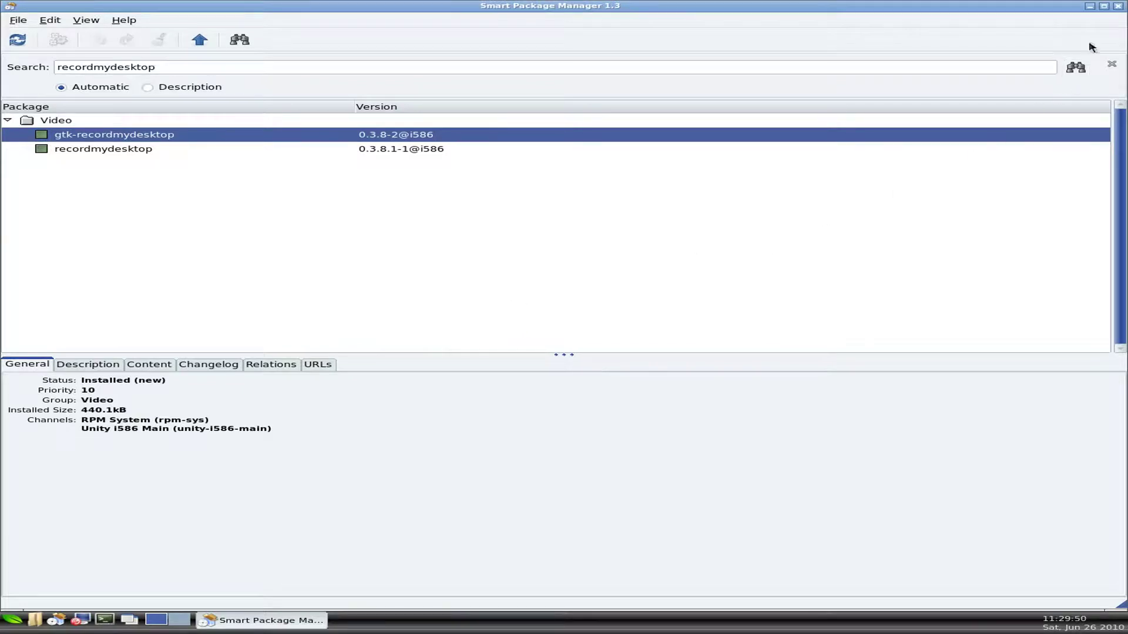
{"action": "left_click", "coordinate": [1118, 7]}
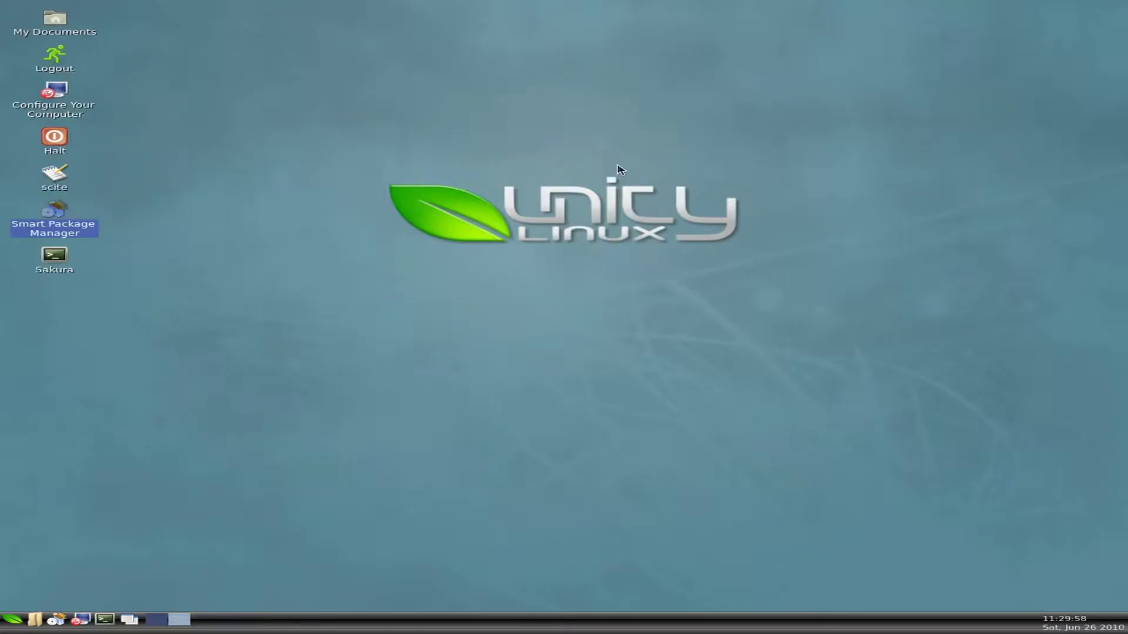
{"action": "left_click", "coordinate": [9, 624]}
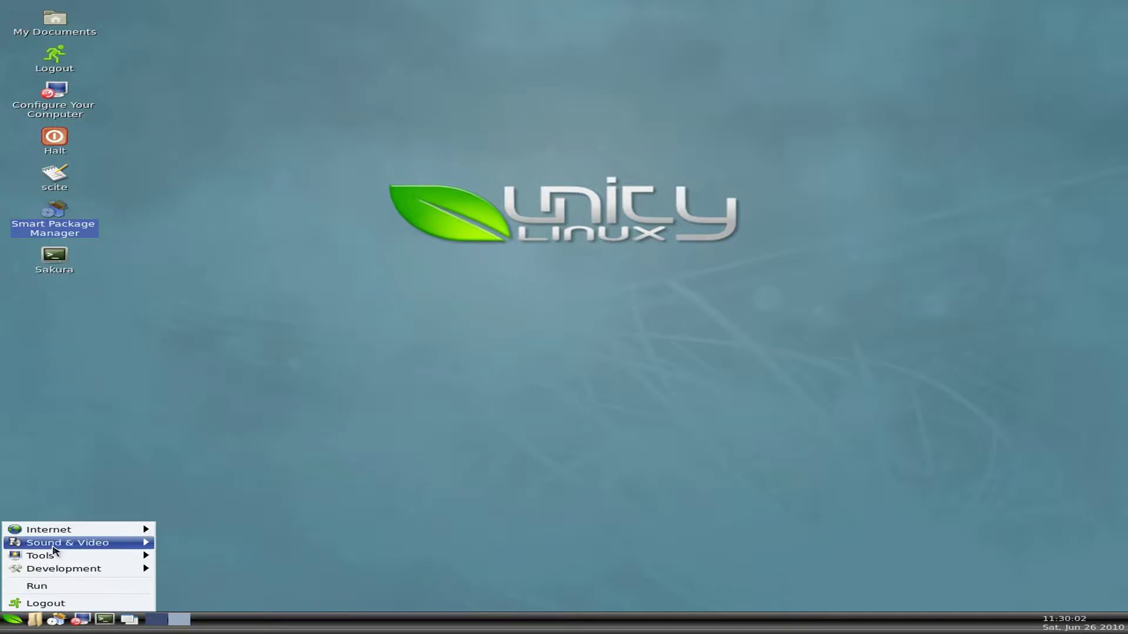
{"action": "mouse_move", "coordinate": [54, 544]}
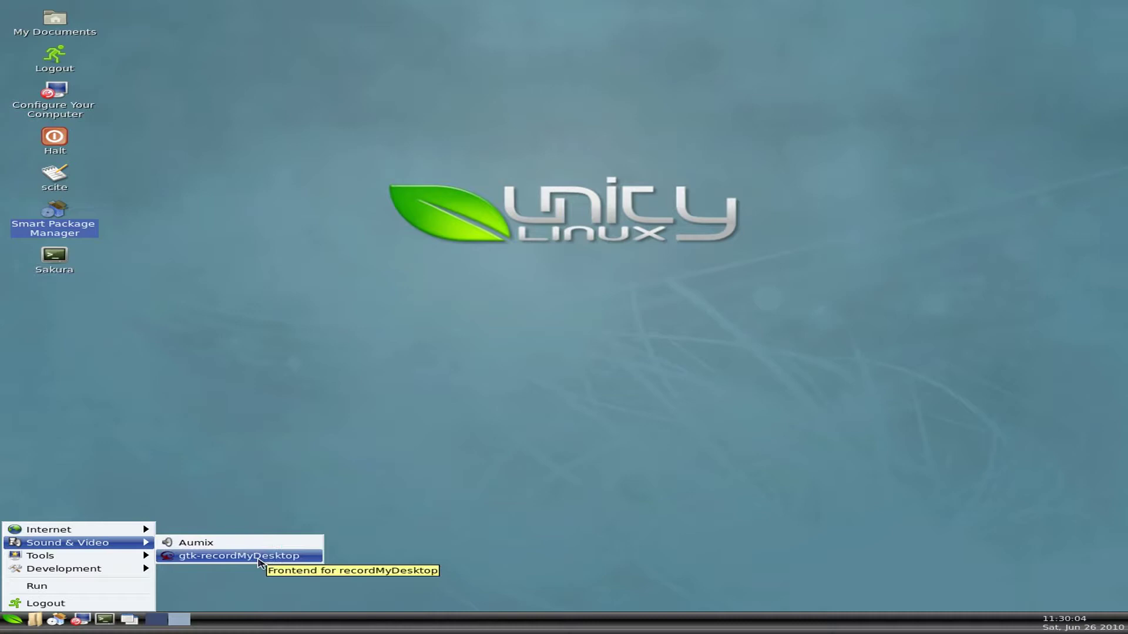
{"action": "left_click", "coordinate": [262, 562]}
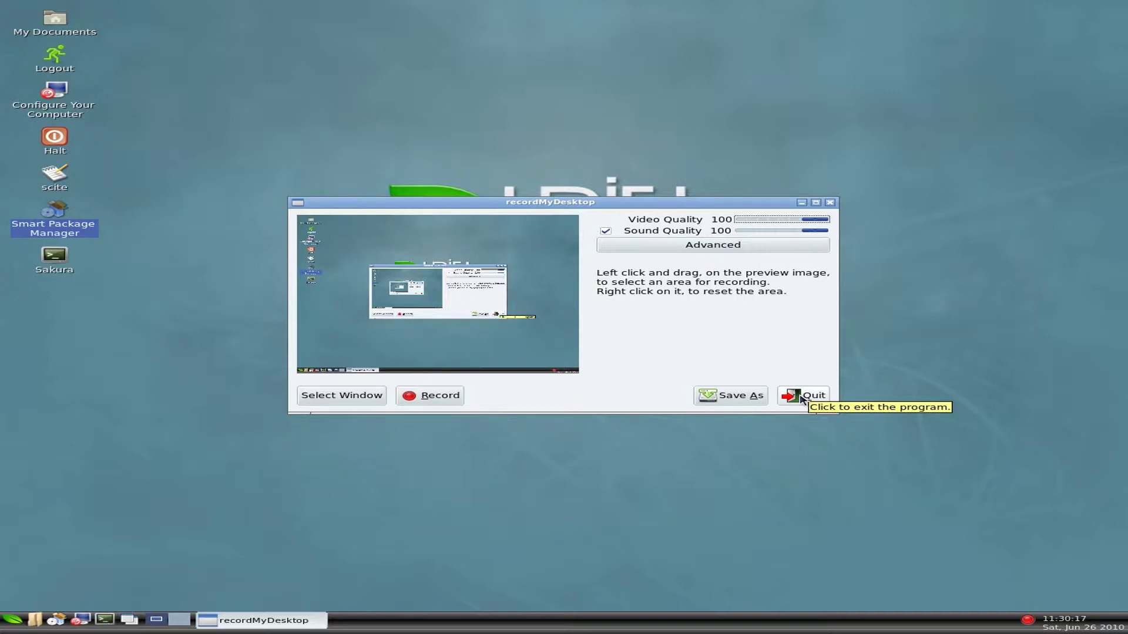
{"action": "left_click", "coordinate": [802, 399]}
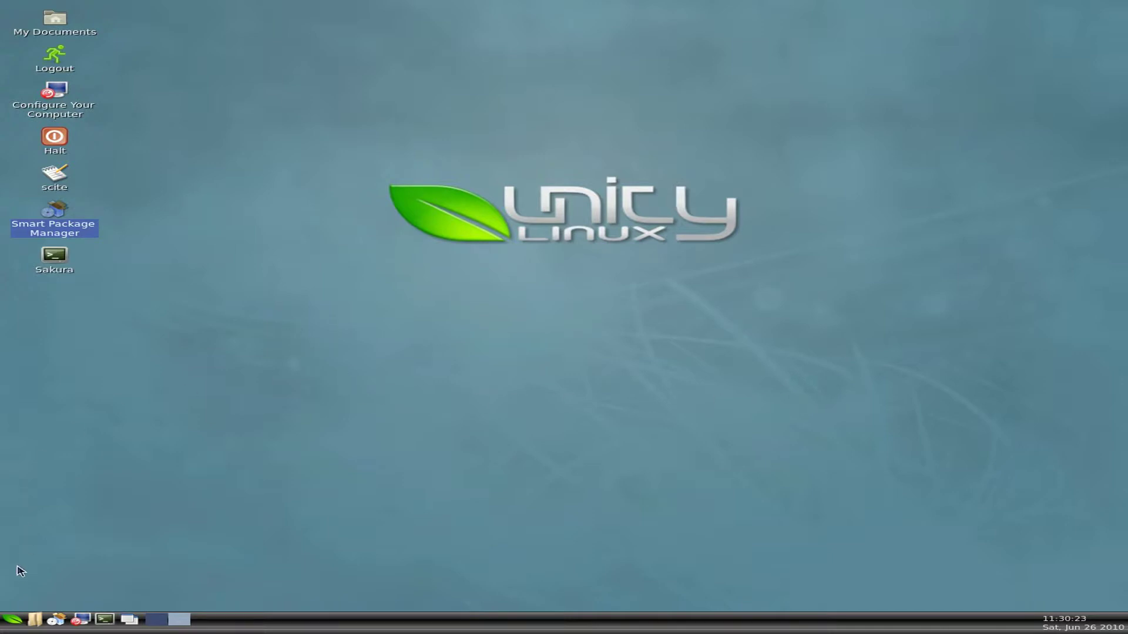
{"action": "left_click", "coordinate": [13, 619]}
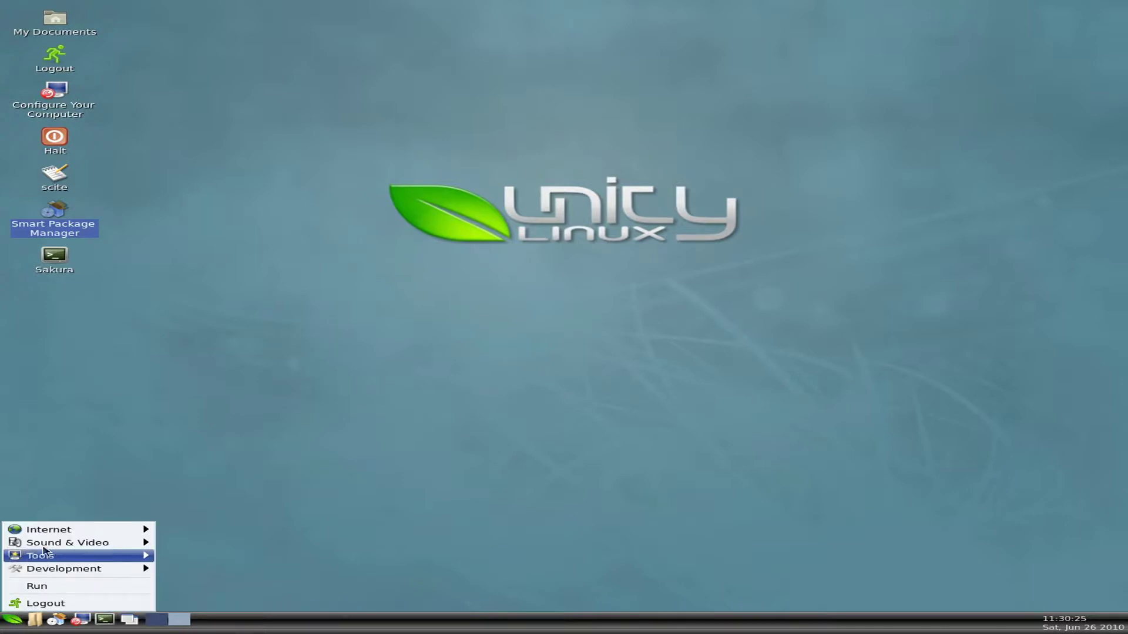
{"action": "mouse_move", "coordinate": [54, 532]}
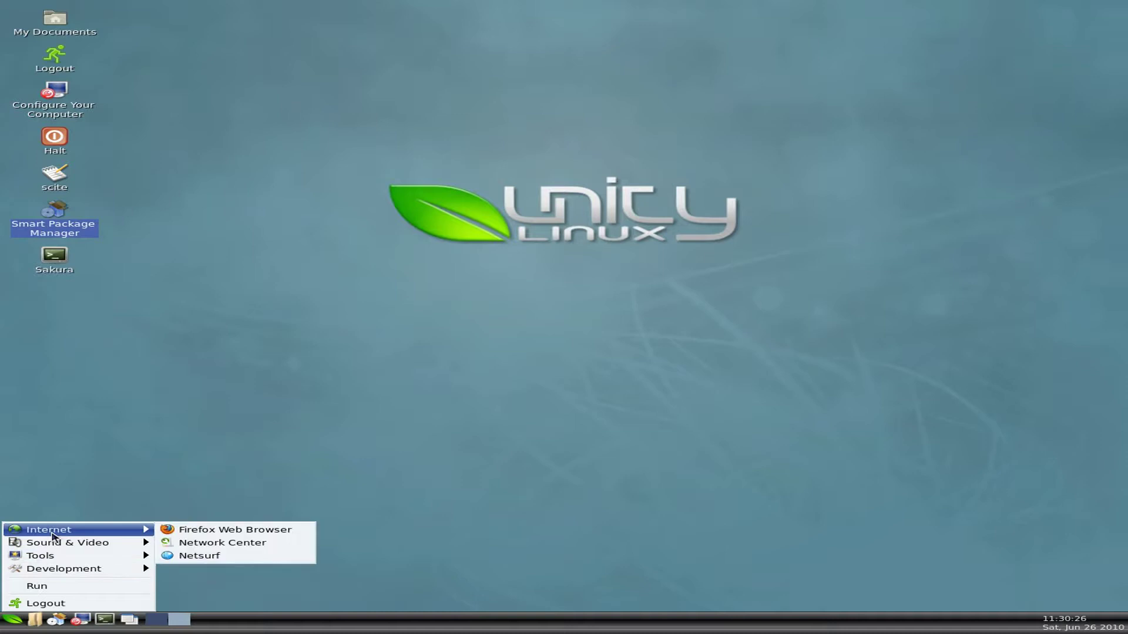
{"action": "left_click", "coordinate": [222, 555]}
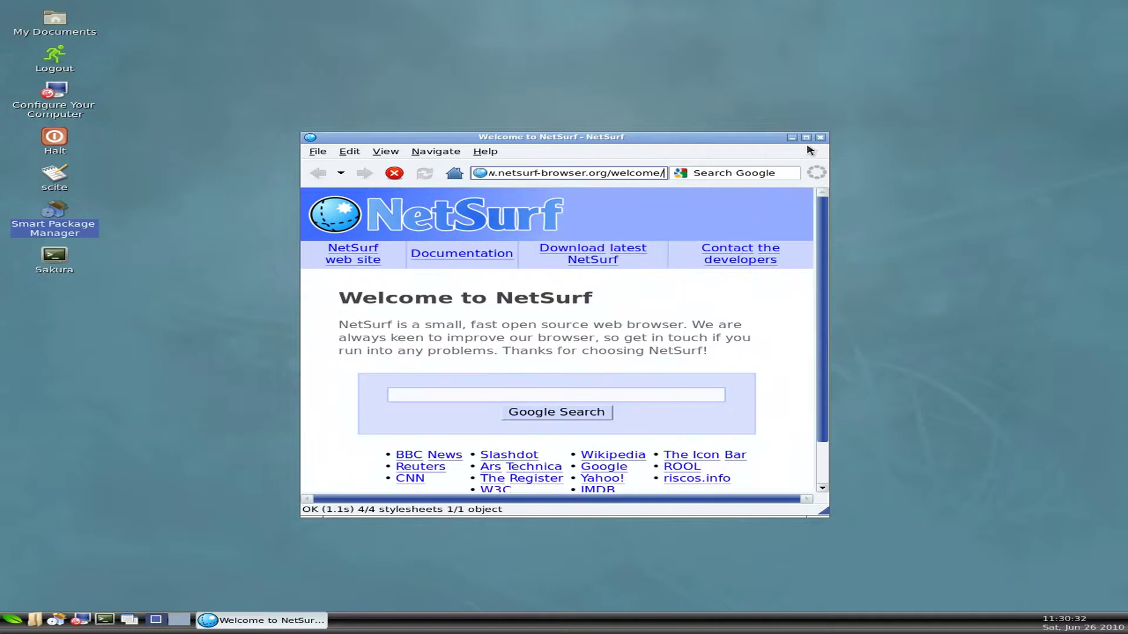
{"action": "left_click", "coordinate": [806, 139]}
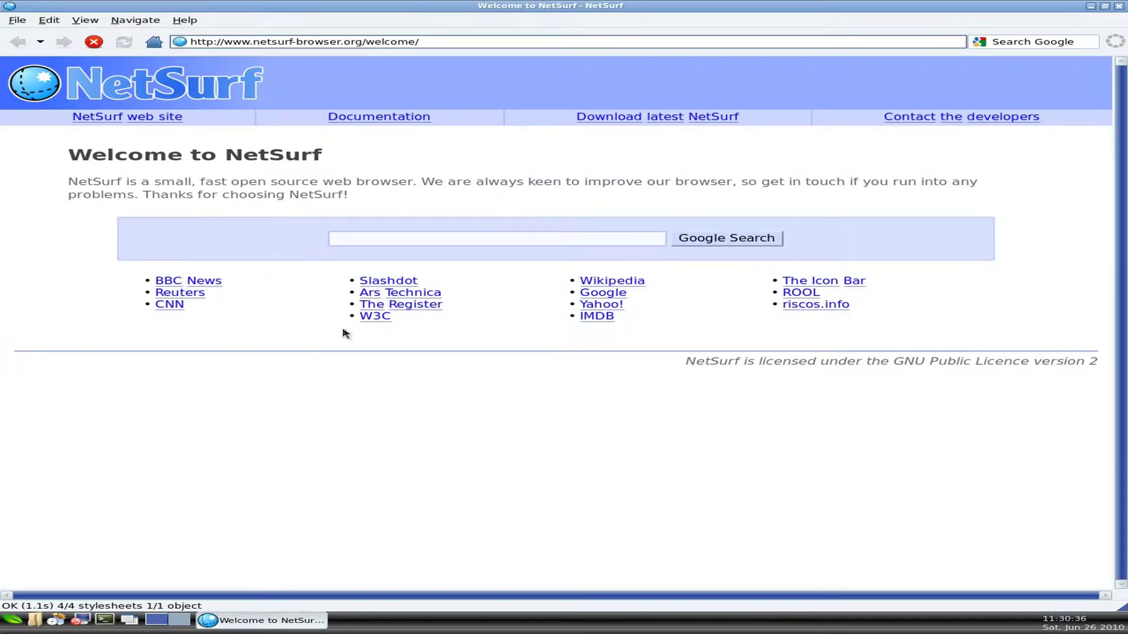
{"action": "left_click", "coordinate": [1119, 6]}
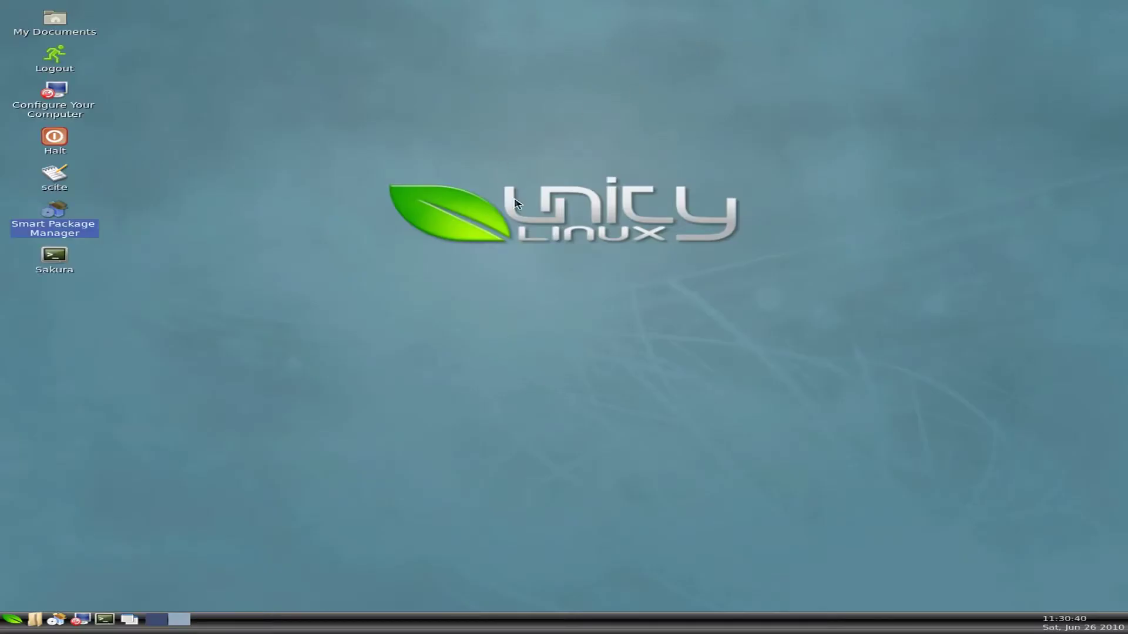
{"action": "right_click", "coordinate": [497, 139]}
{"action": "mouse_move", "coordinate": [500, 154]}
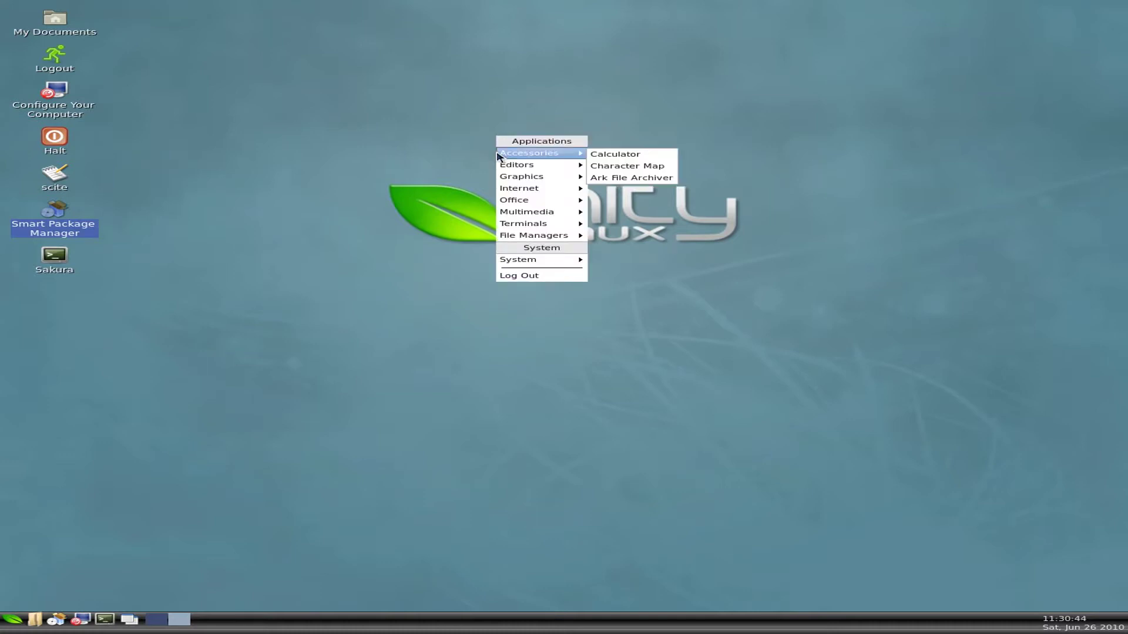
{"action": "mouse_move", "coordinate": [543, 166]}
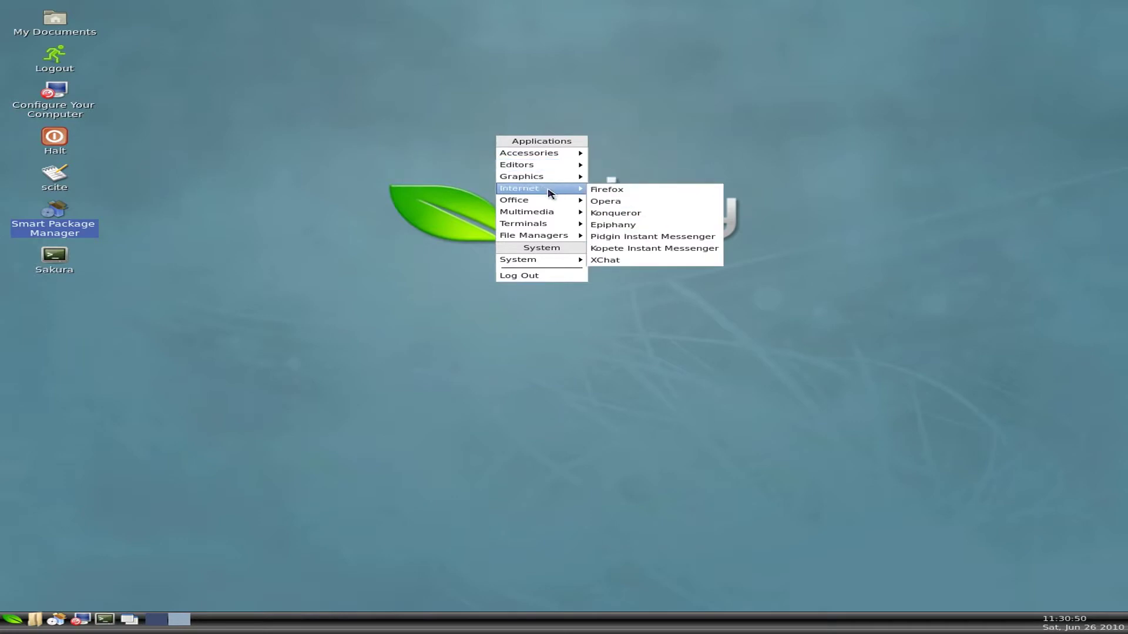
{"action": "left_click", "coordinate": [641, 207]}
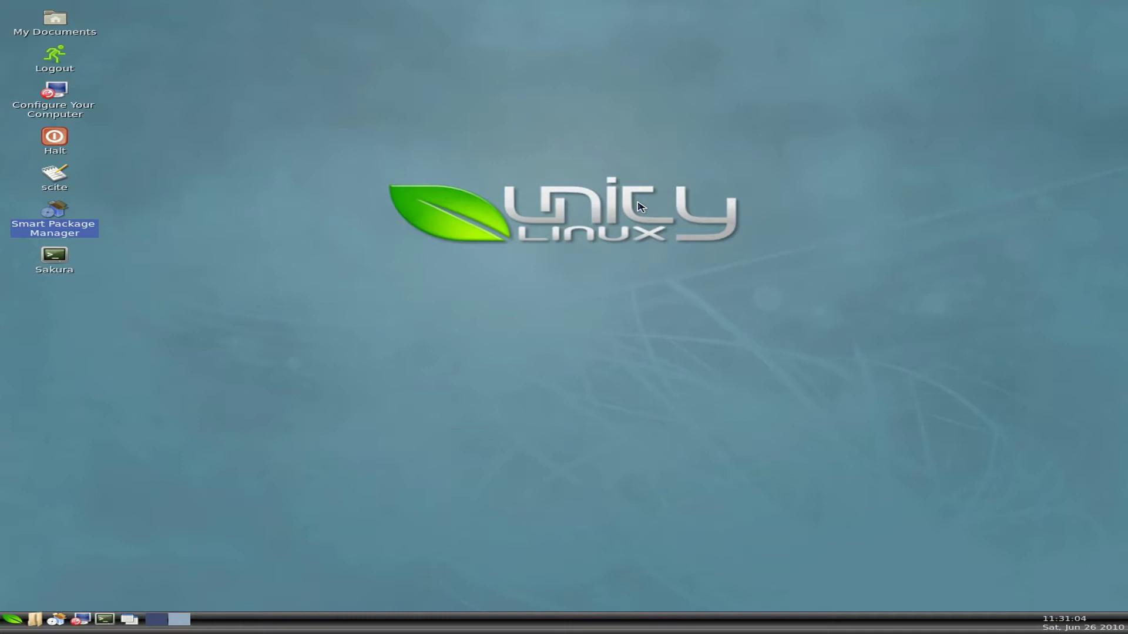
{"action": "right_click", "coordinate": [568, 130]}
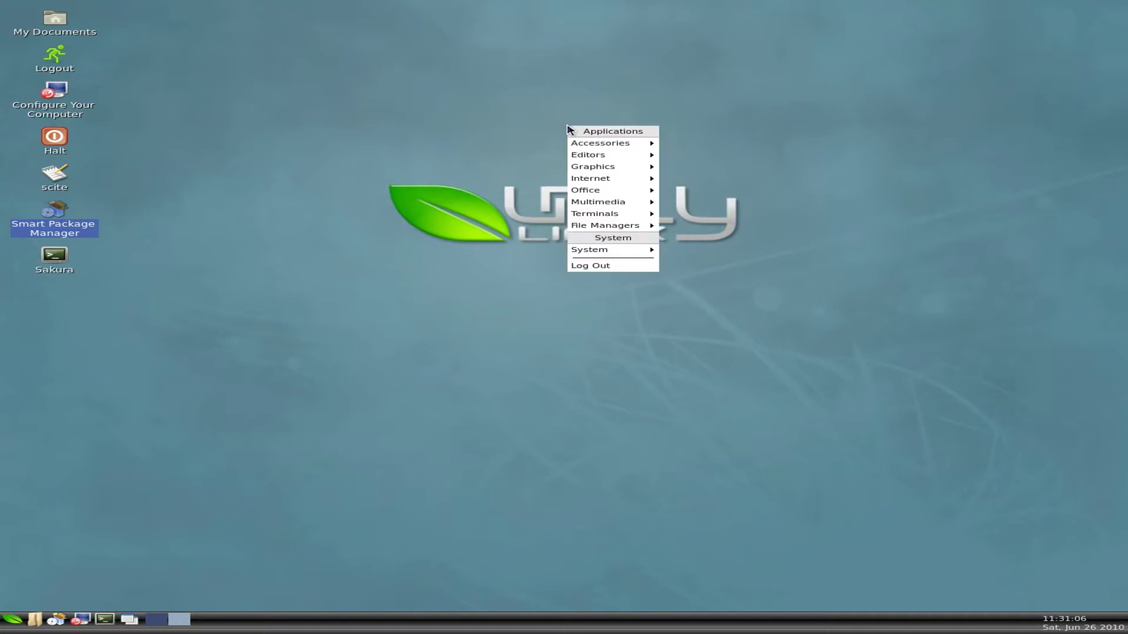
{"action": "mouse_move", "coordinate": [594, 180]}
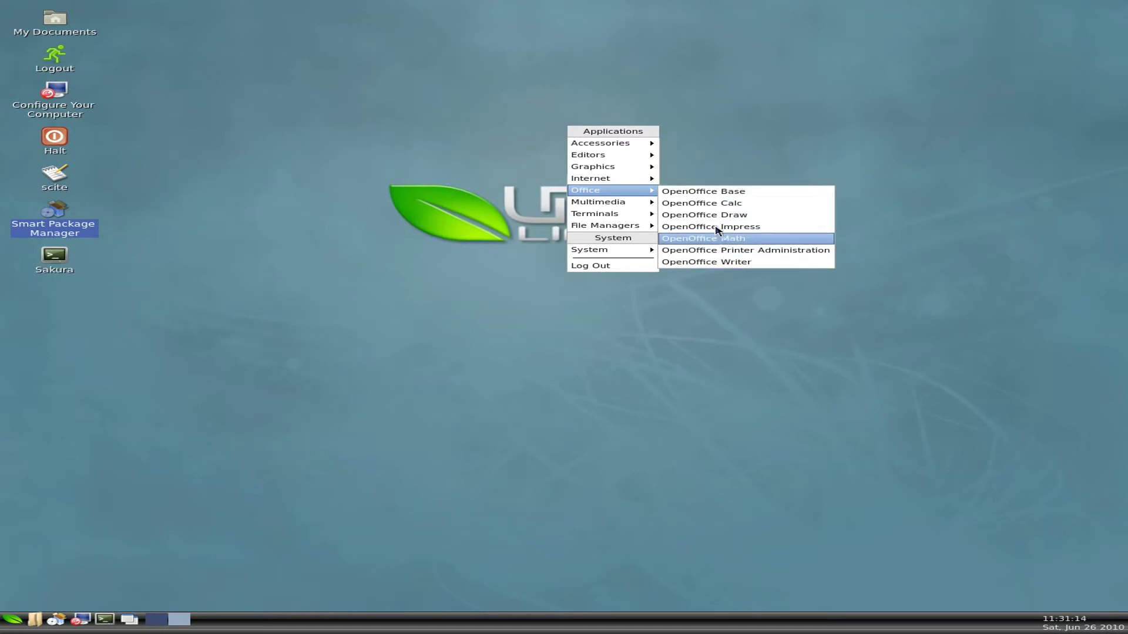
{"action": "mouse_move", "coordinate": [644, 204]}
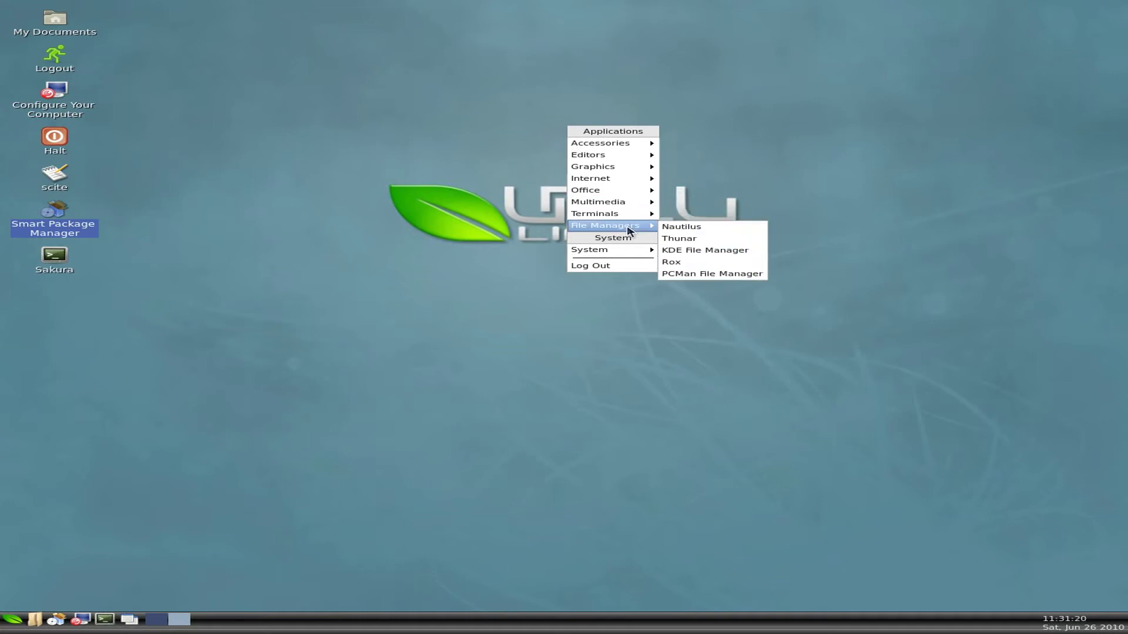
{"action": "mouse_move", "coordinate": [624, 253]}
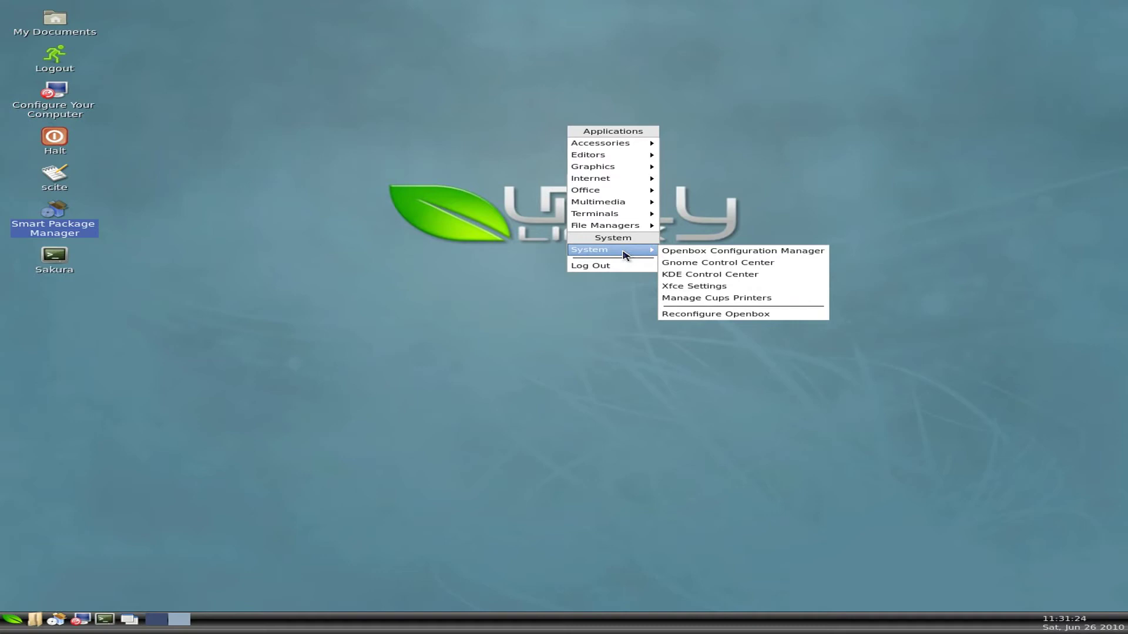
{"action": "left_click", "coordinate": [433, 196]}
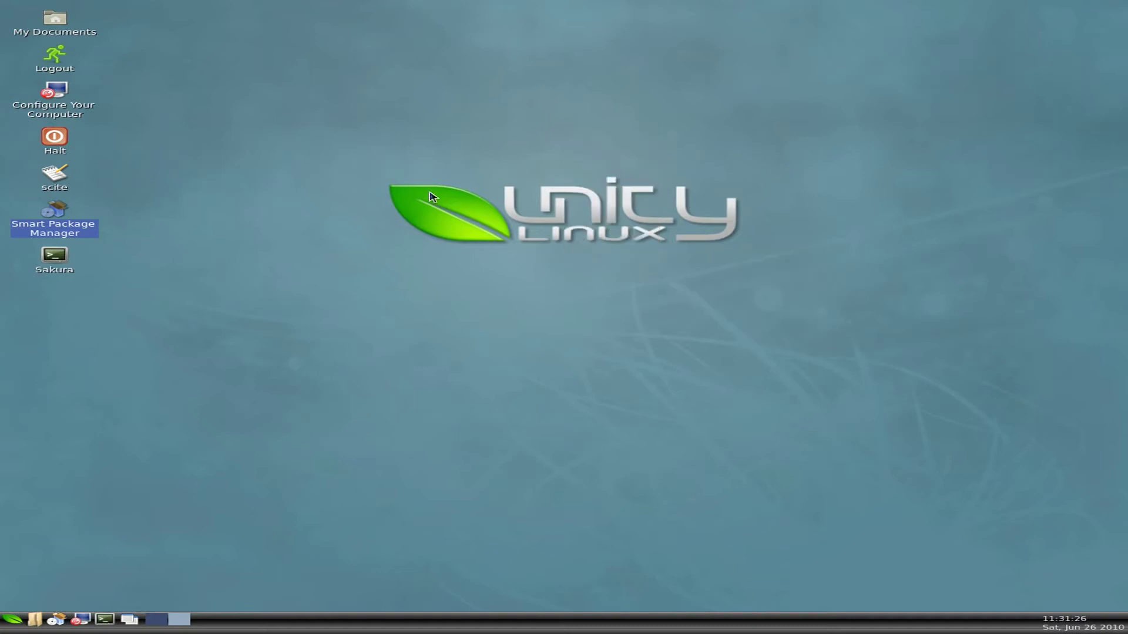
{"action": "left_click", "coordinate": [423, 147]}
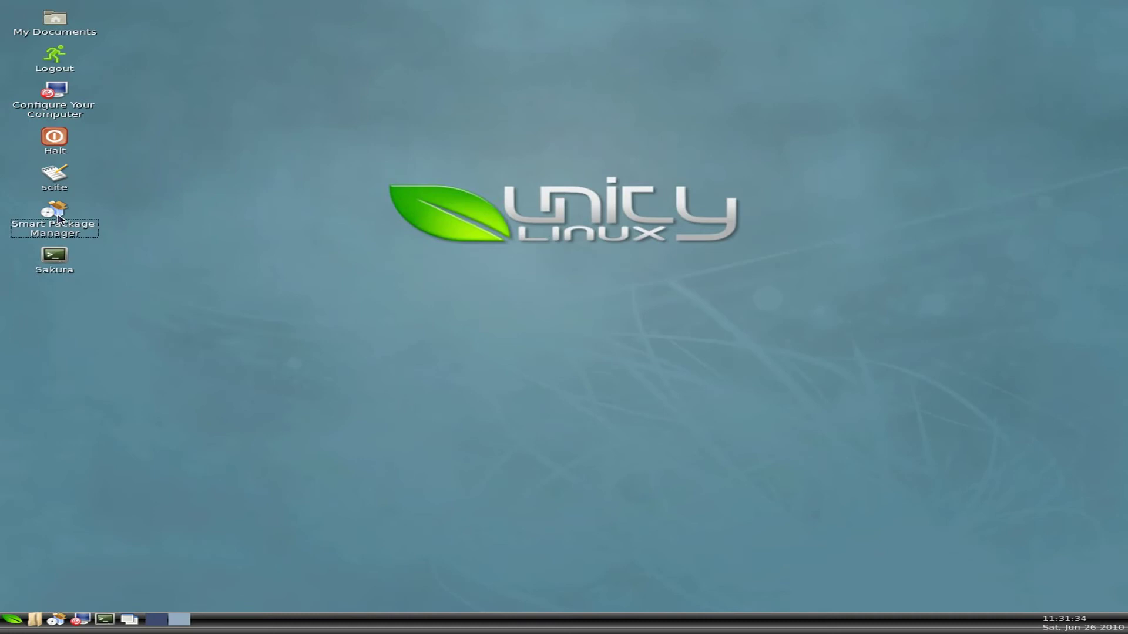
{"action": "left_click", "coordinate": [55, 261]}
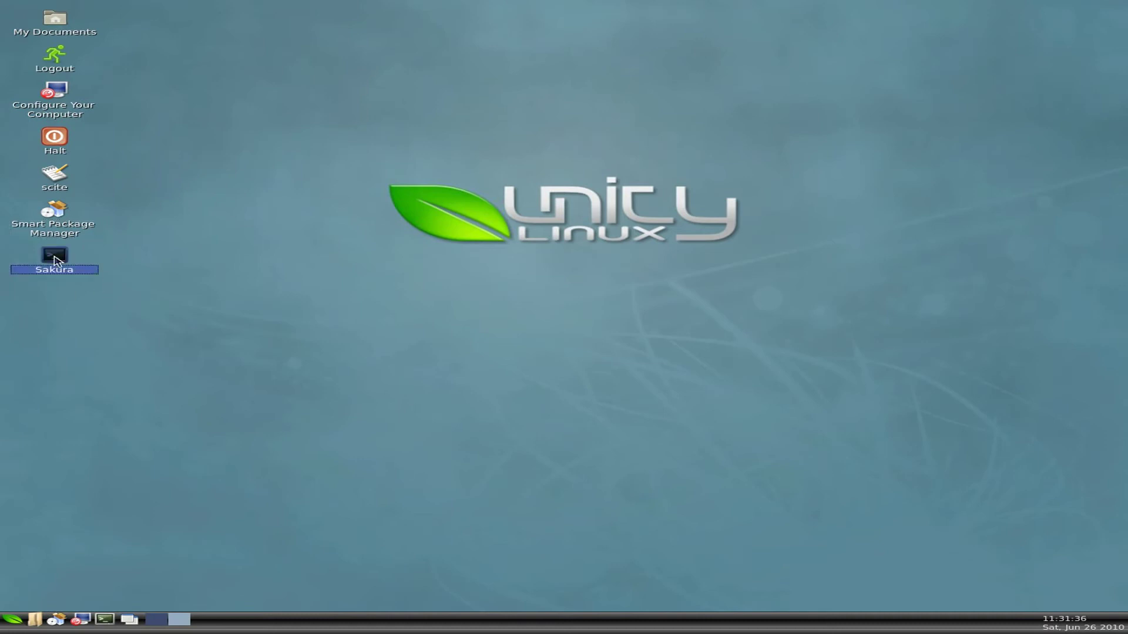